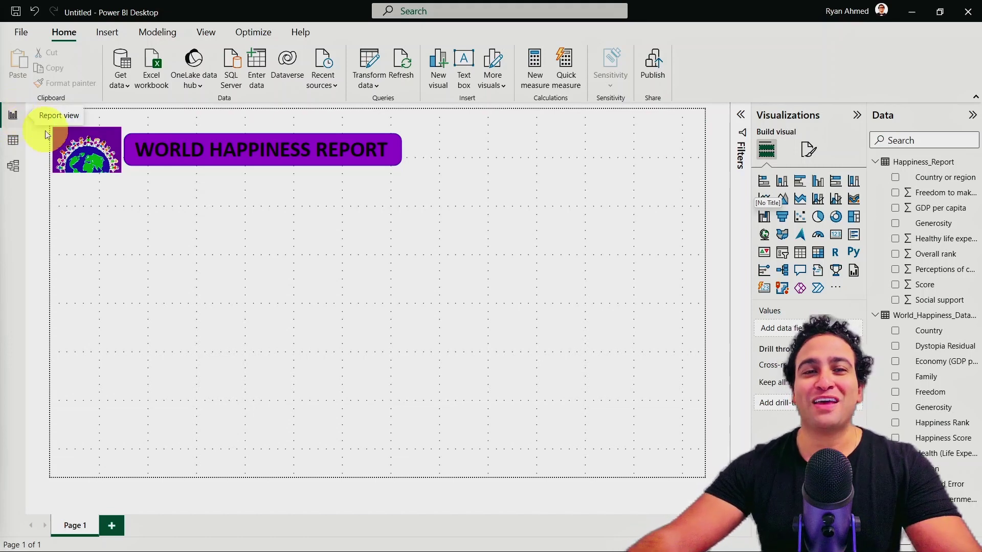
left_click(77, 146)
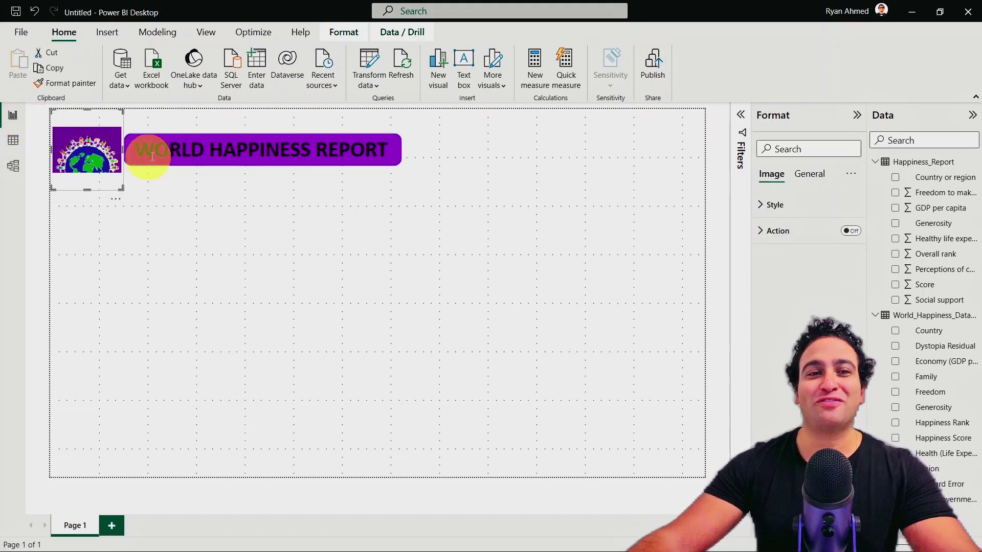
left_click(205, 149)
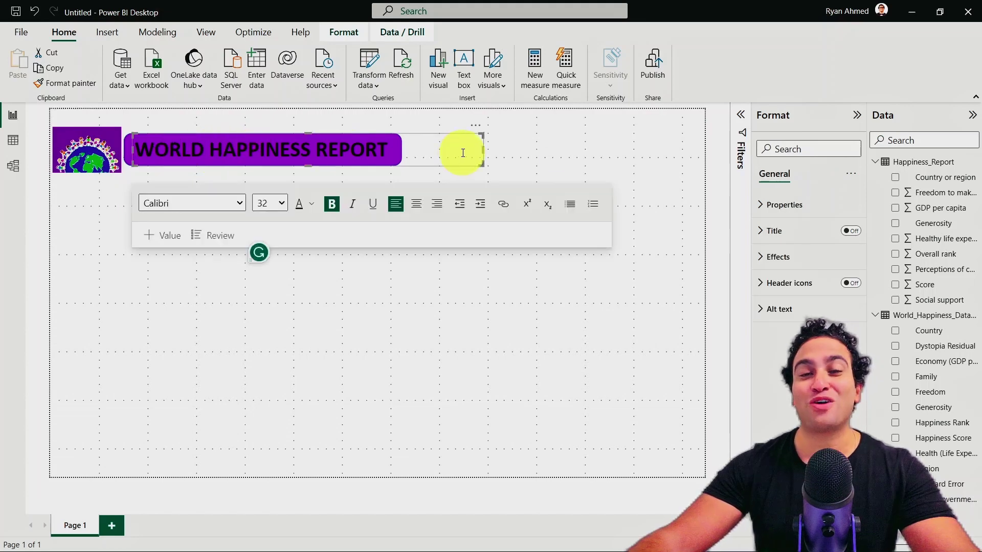
left_click(543, 136)
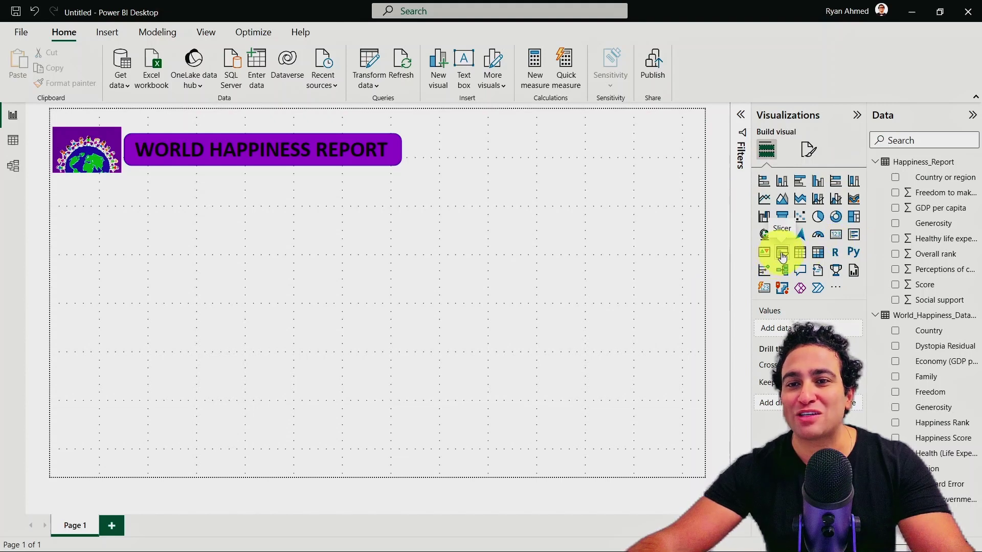
left_click(537, 264)
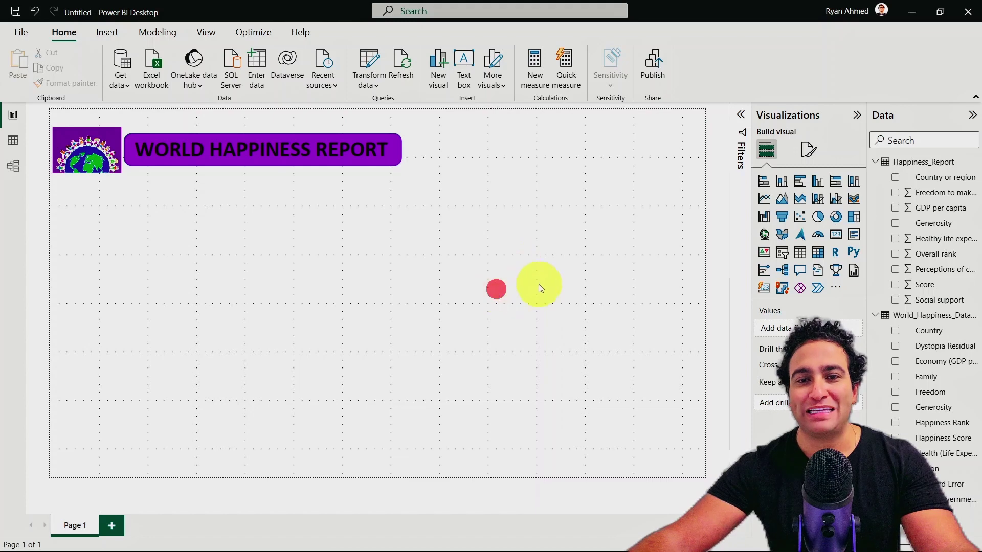
left_click(578, 212)
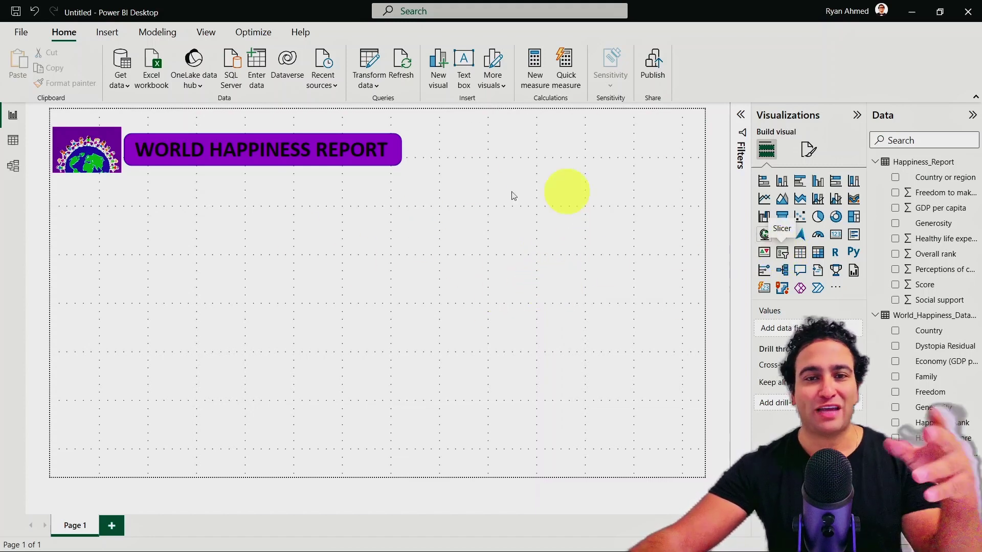
left_click(292, 142)
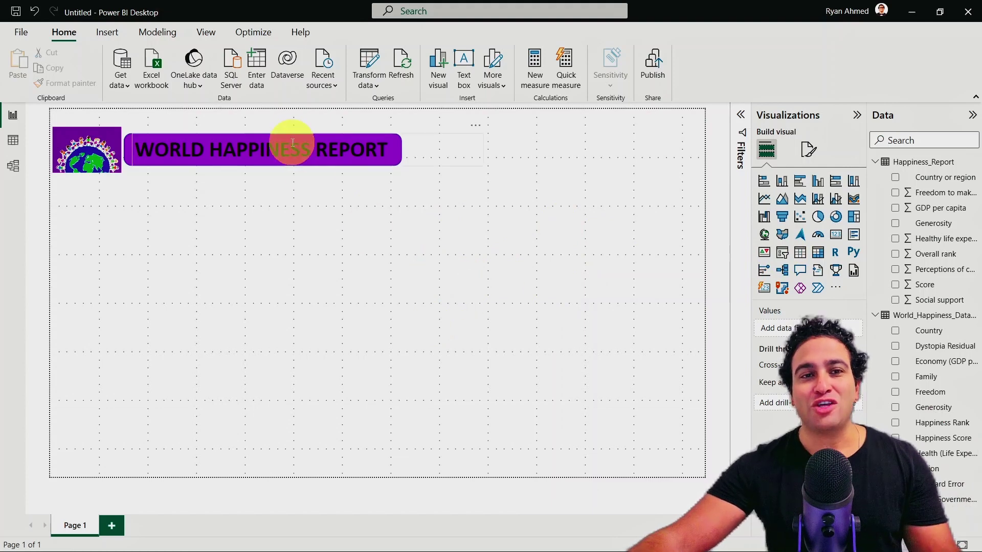
left_click(91, 144)
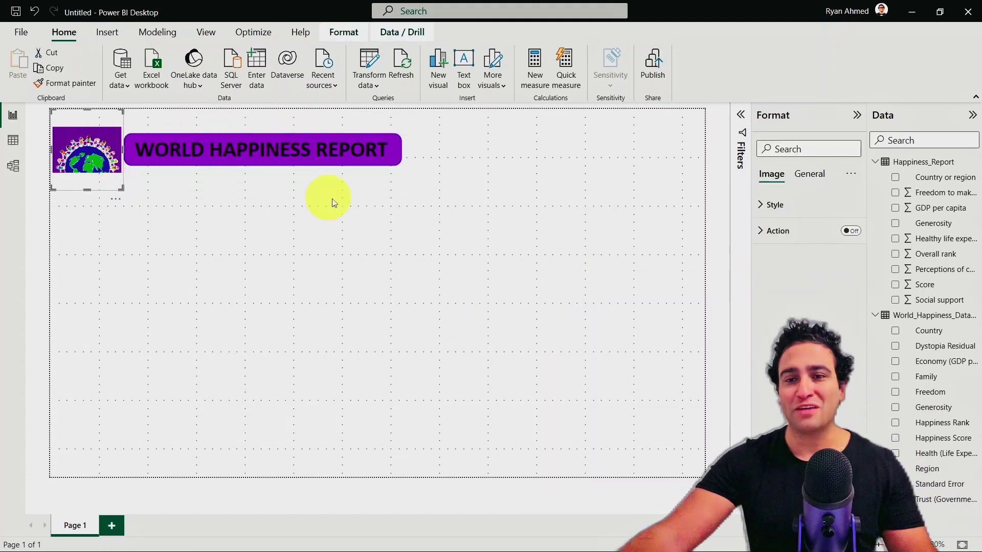
left_click(479, 335)
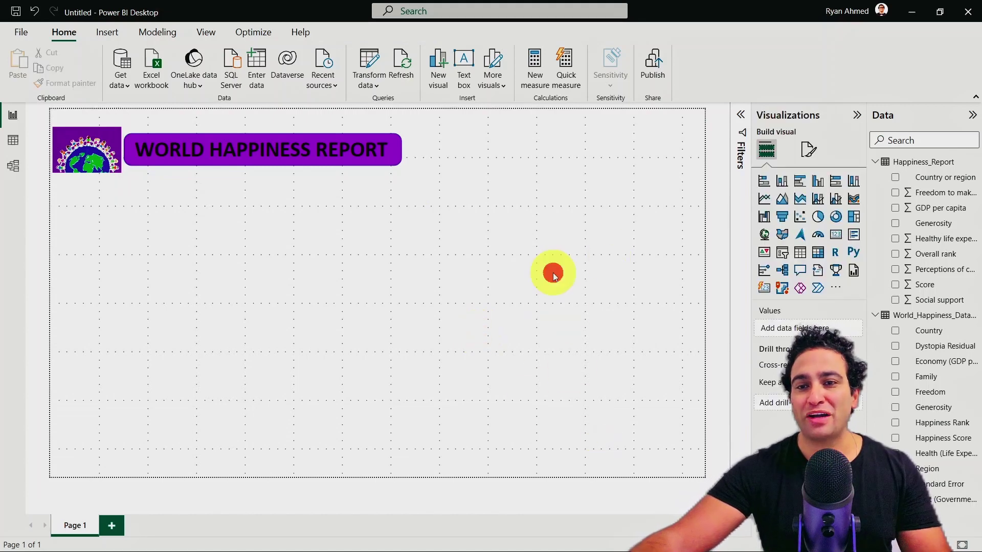
Add a slicer in the page's upper right corner and populate it with Country or region from Happiness_Report
left_click(782, 252)
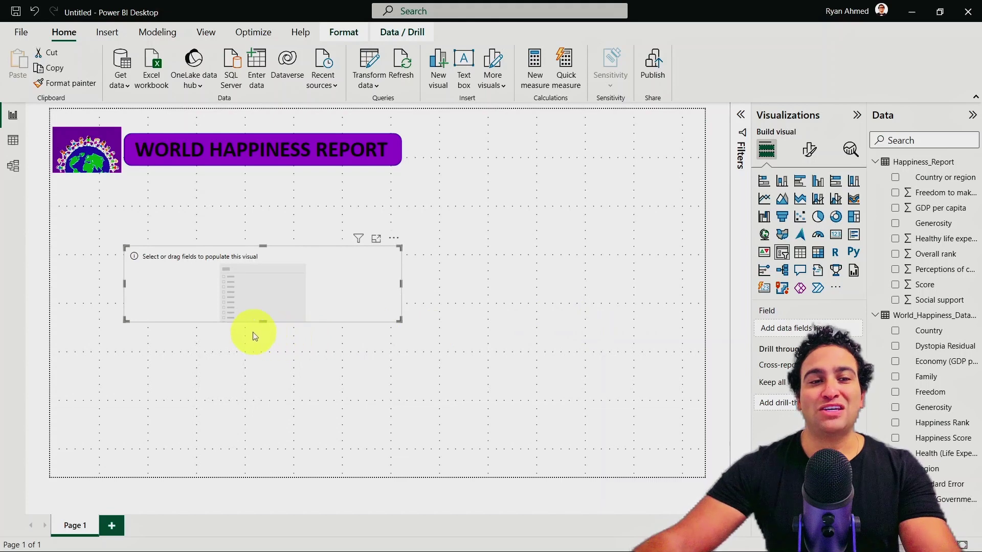
left_click_drag(336, 258, 640, 145)
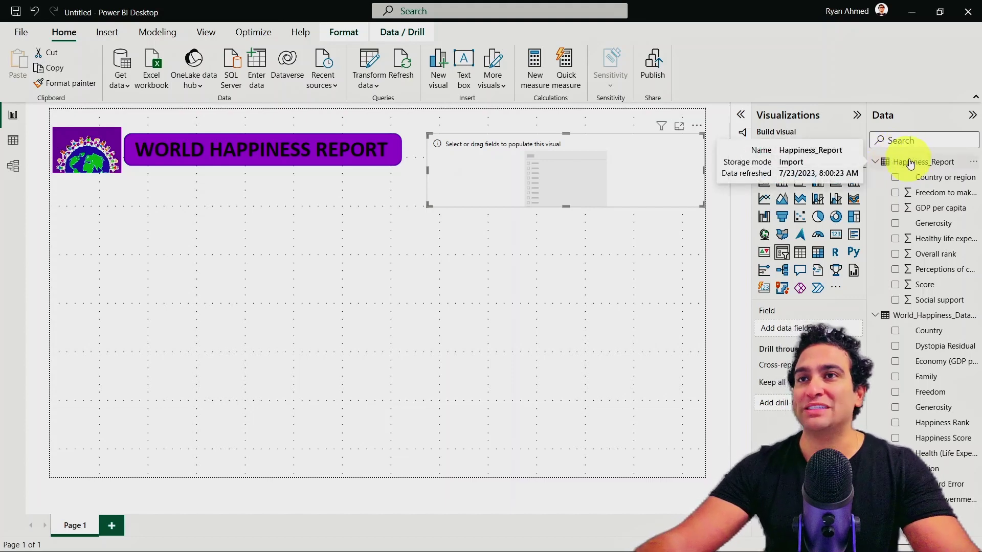
left_click(887, 319)
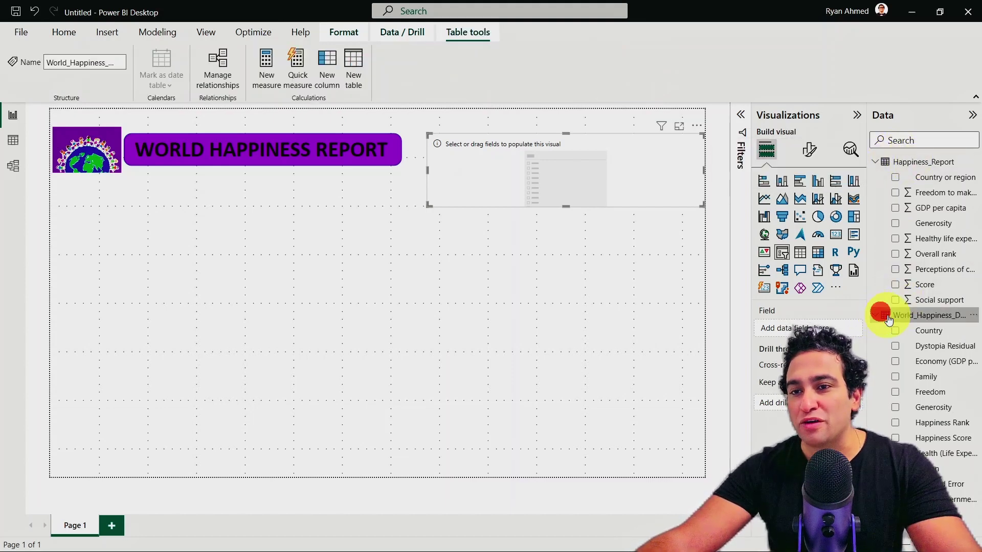
left_click(875, 315)
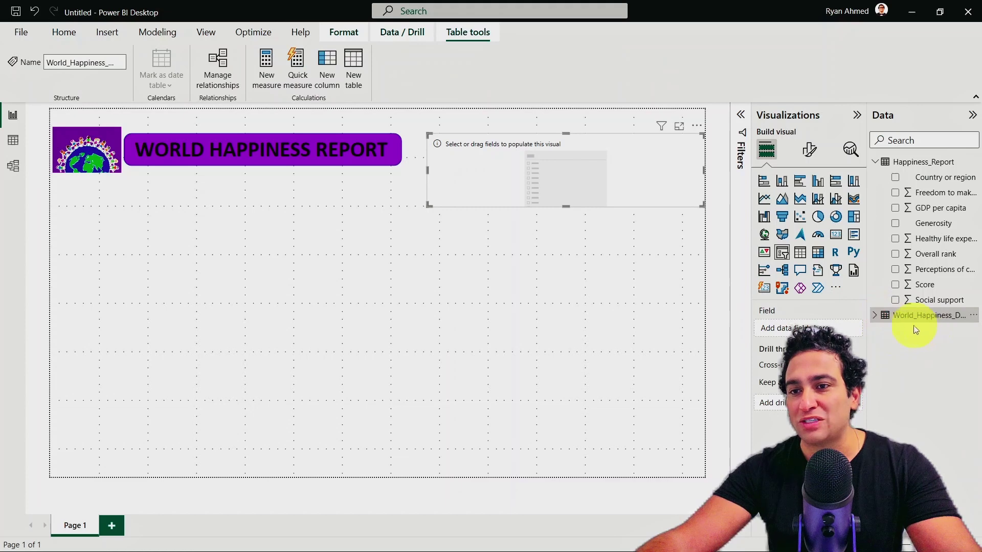
mouse_move(922, 326)
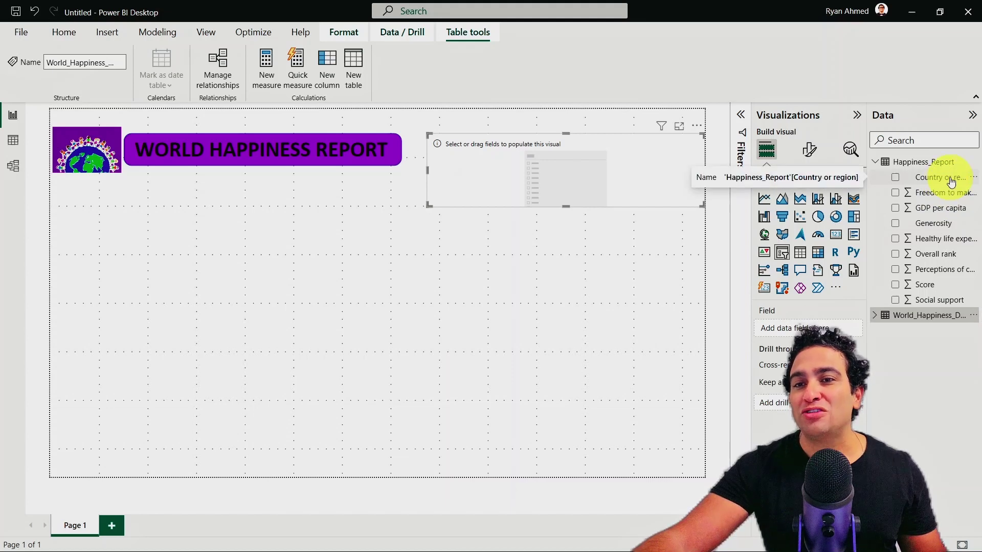
left_click_drag(951, 182, 826, 329)
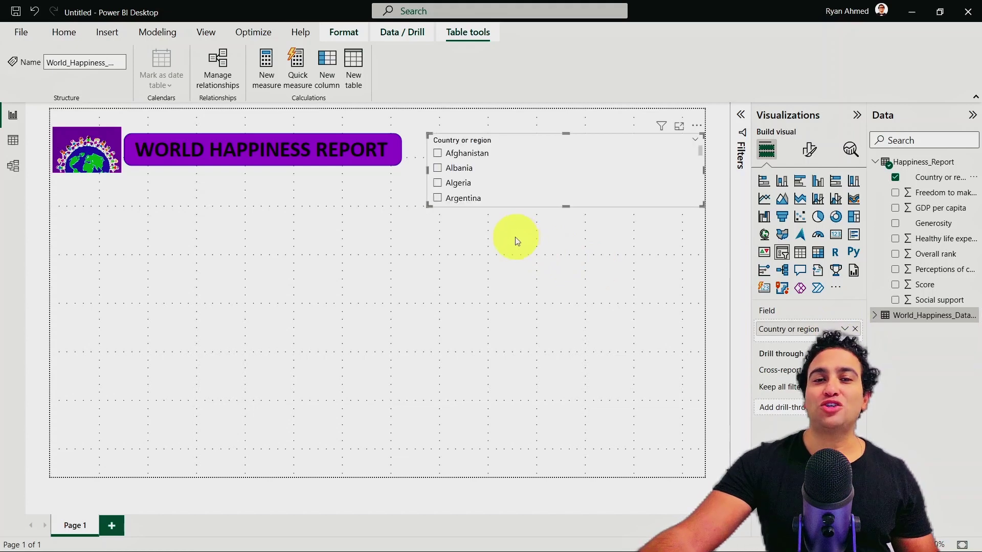
Stretch the Country or region slicer downward and try selecting individual countries, ending with Albania
left_click(564, 206)
left_click_drag(571, 273, 576, 418)
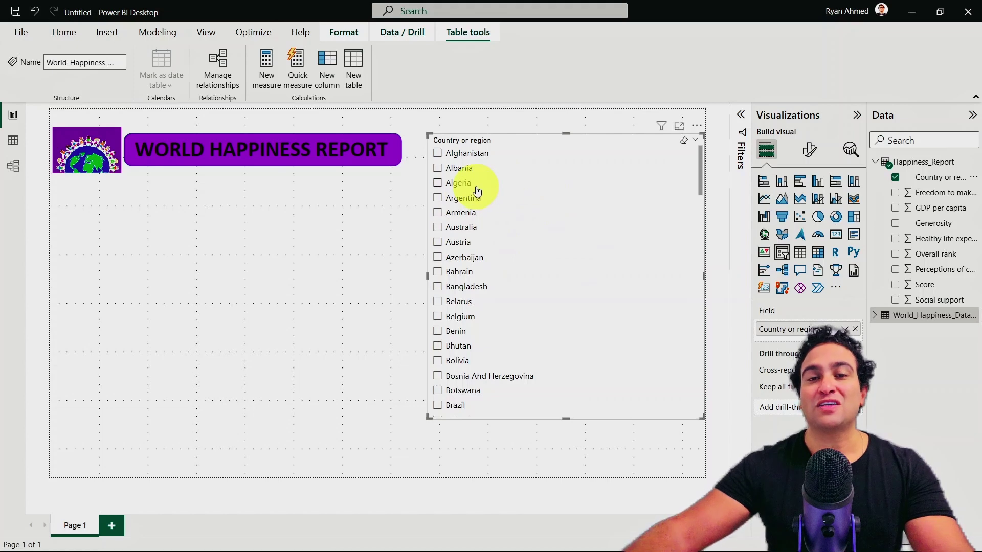
left_click(437, 168)
left_click(437, 183)
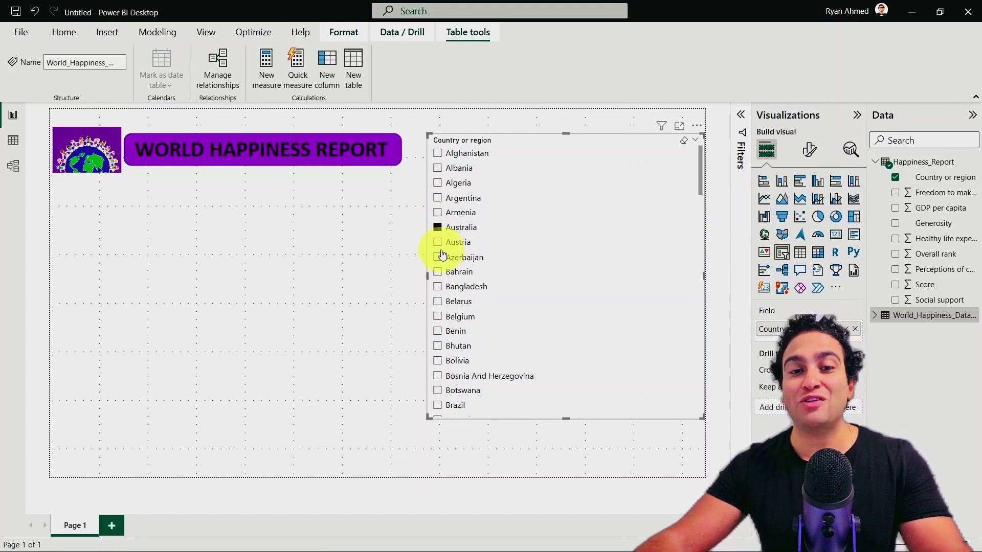
left_click(437, 212)
left_click(437, 169)
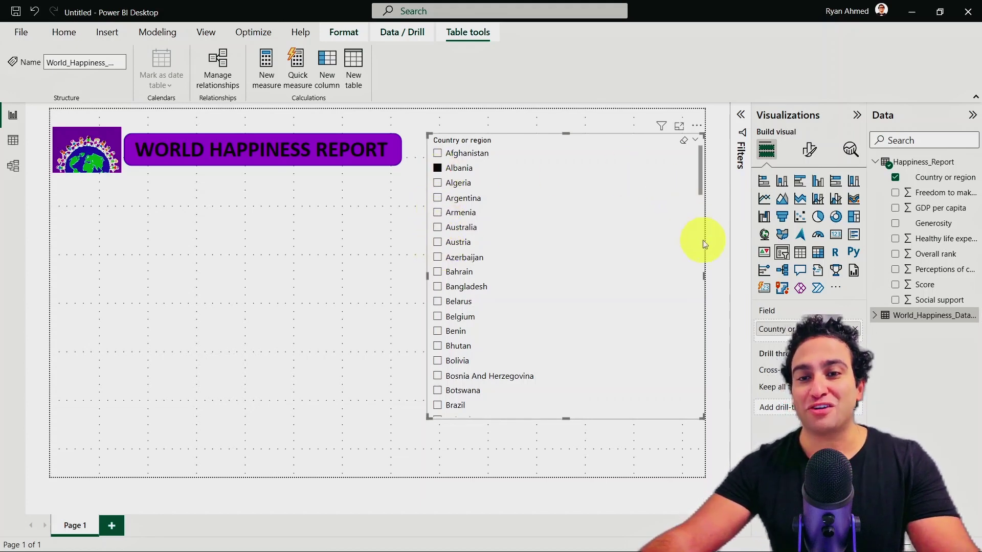
Narrow the Country or region slicer to less than half its width and shift it toward the page's right side
left_click_drag(703, 278, 549, 276)
left_click_drag(508, 146, 582, 138)
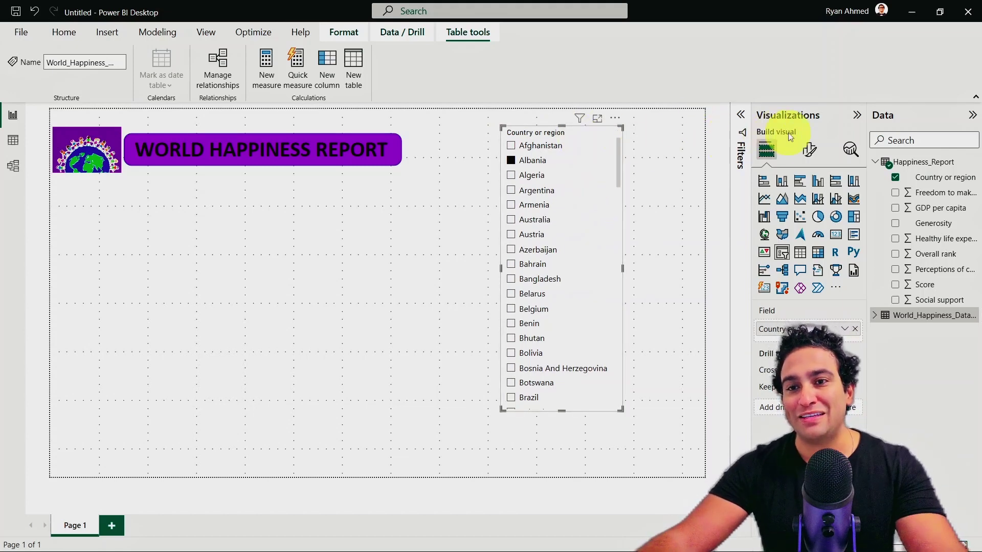
Try the Tile style on the country slicer and select individual country tiles, ending with Australia
left_click(811, 151)
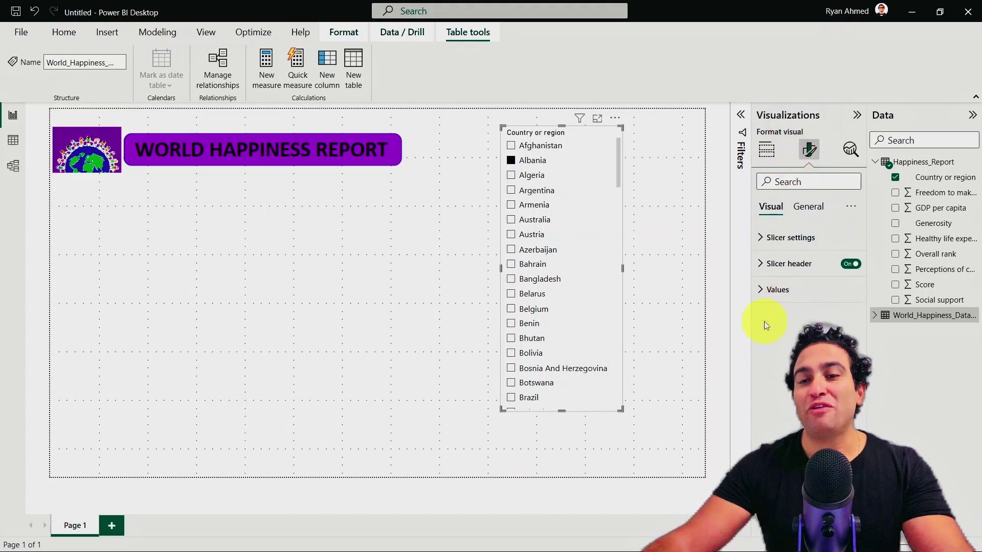
left_click(780, 240)
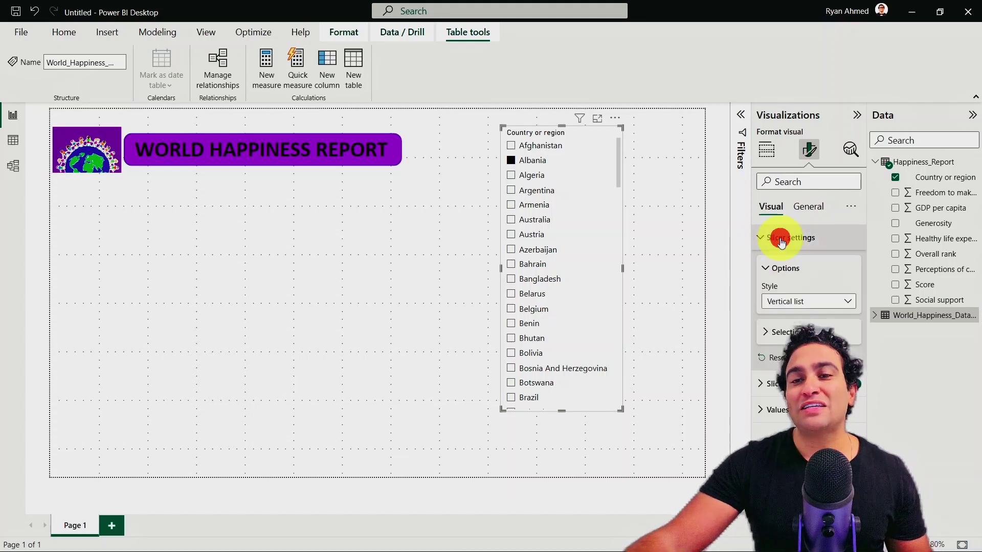
left_click(811, 304)
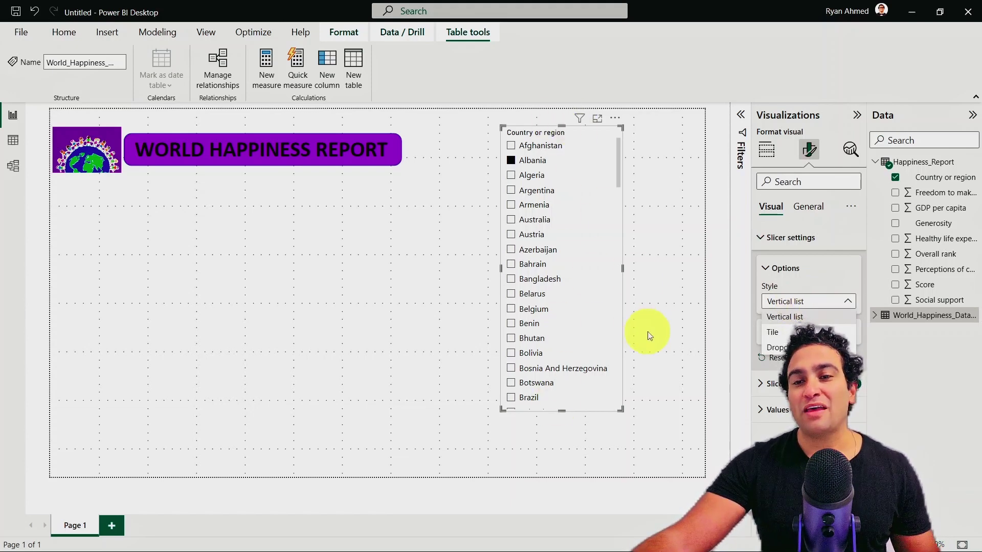
left_click(788, 334)
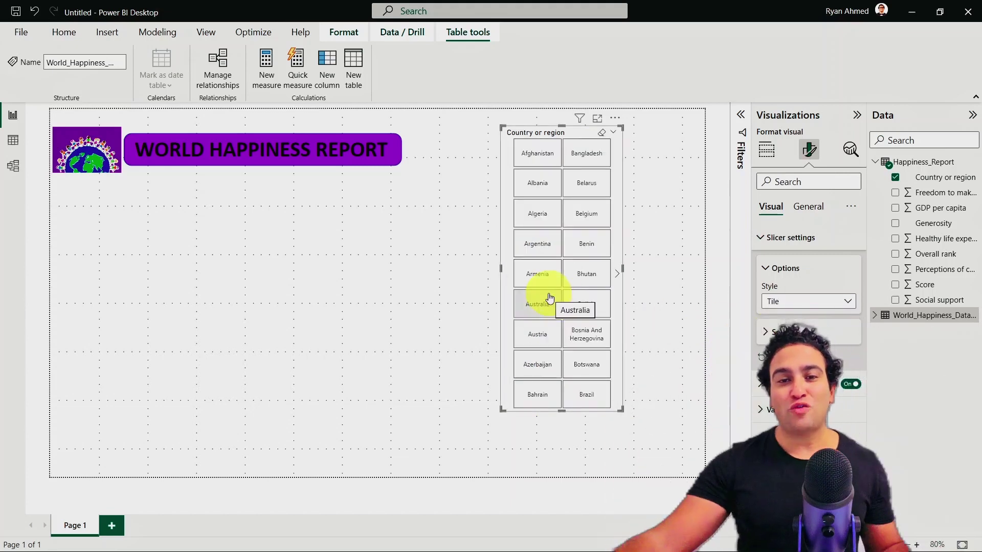
left_click(534, 153)
left_click(590, 184)
left_click(587, 214)
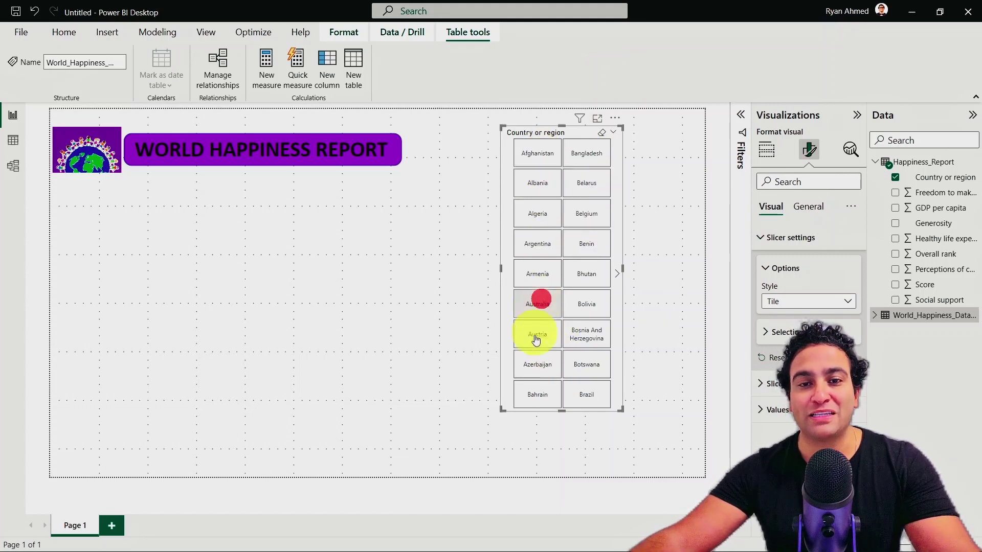
left_click(538, 302)
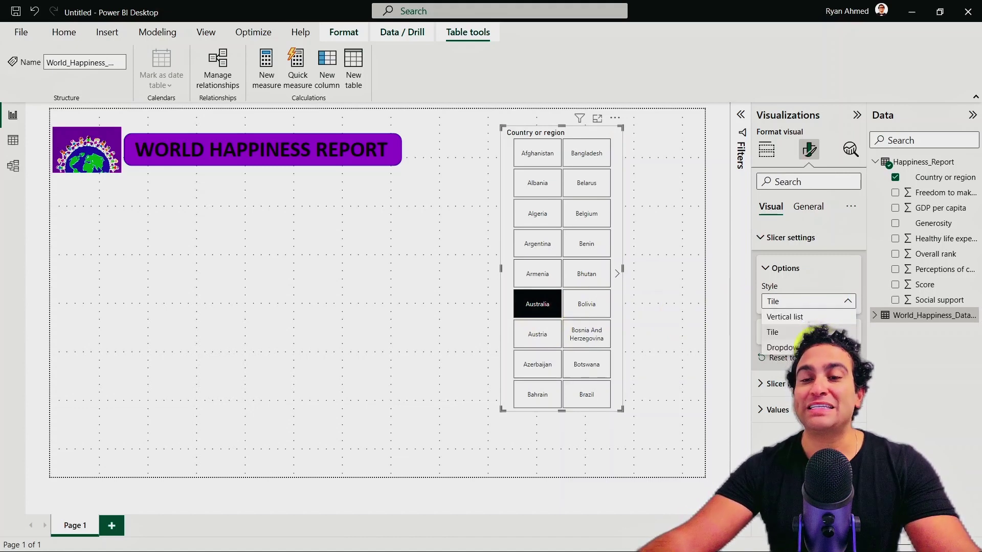
Set the slicer style to Dropdown, move it beside the WORLD HAPPINESS REPORT title, and expand its country list
left_click(787, 347)
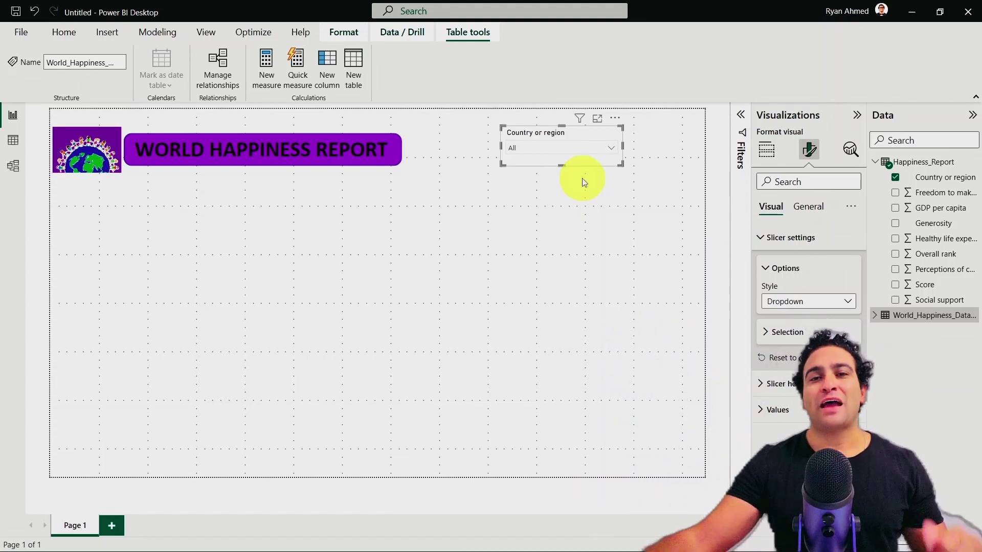
left_click(559, 133)
left_click_drag(571, 135, 499, 145)
left_click(517, 147)
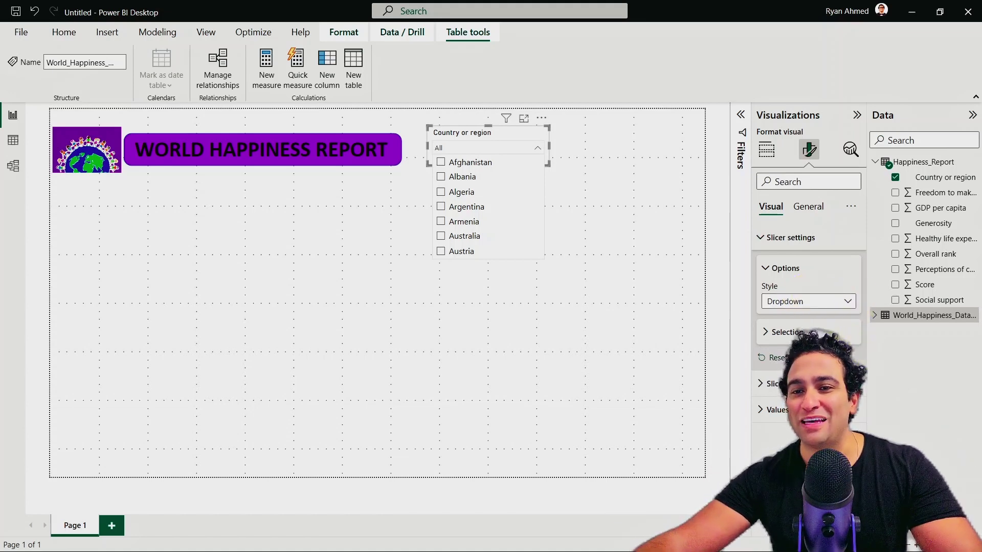
Enable the slicer's "Select all" option, test it by selecting and clearing all countries, and deselect the slicer
left_click(811, 332)
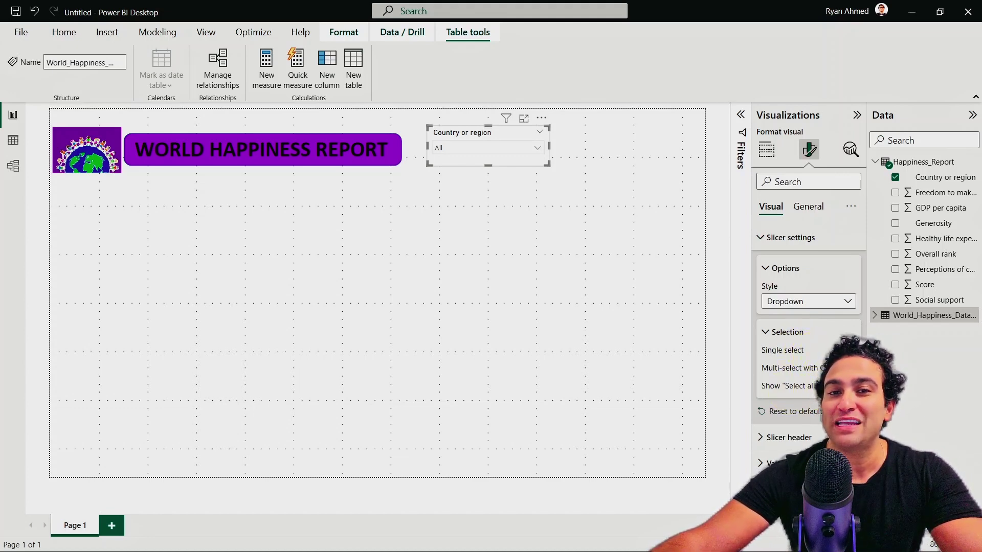
left_click(540, 150)
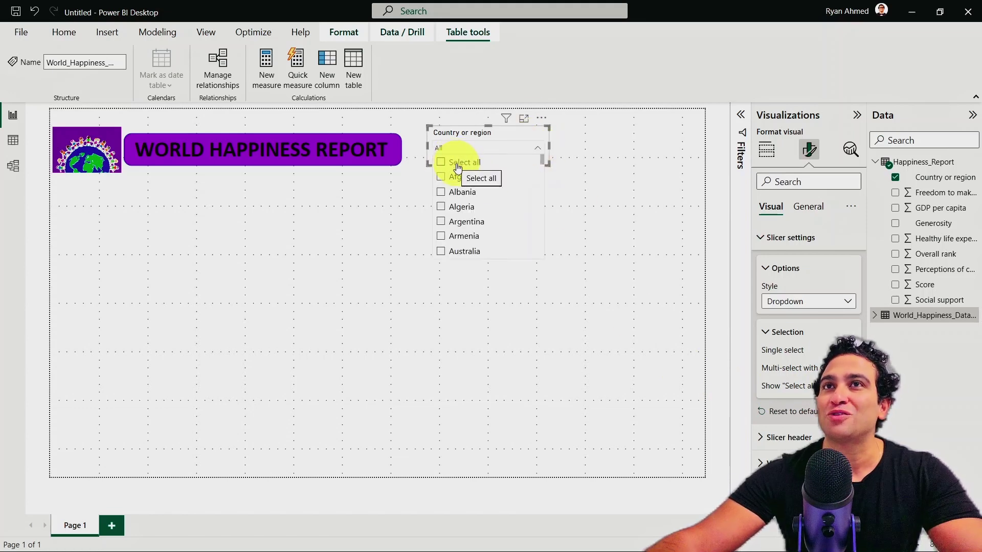
left_click(439, 164)
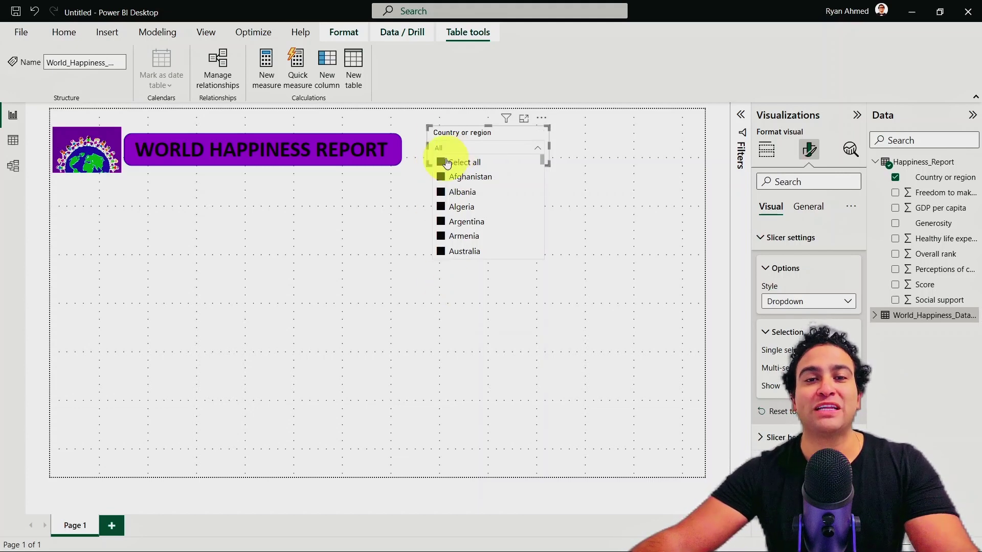
left_click(441, 162)
left_click(595, 189)
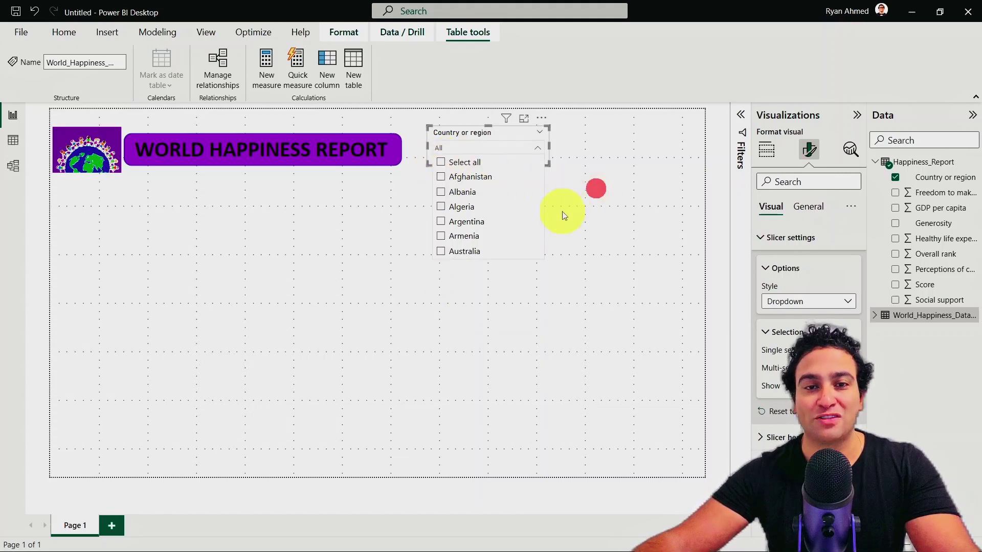
left_click(380, 213)
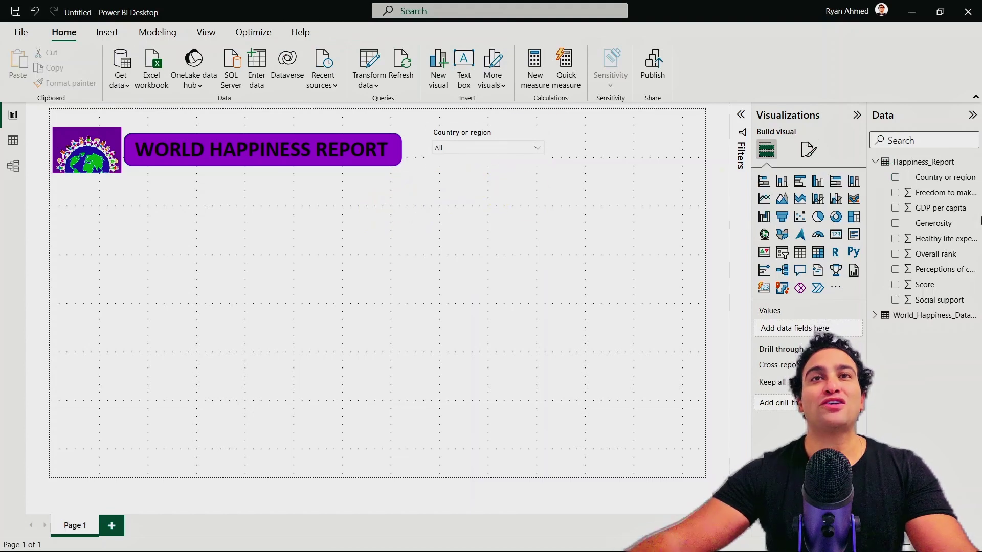
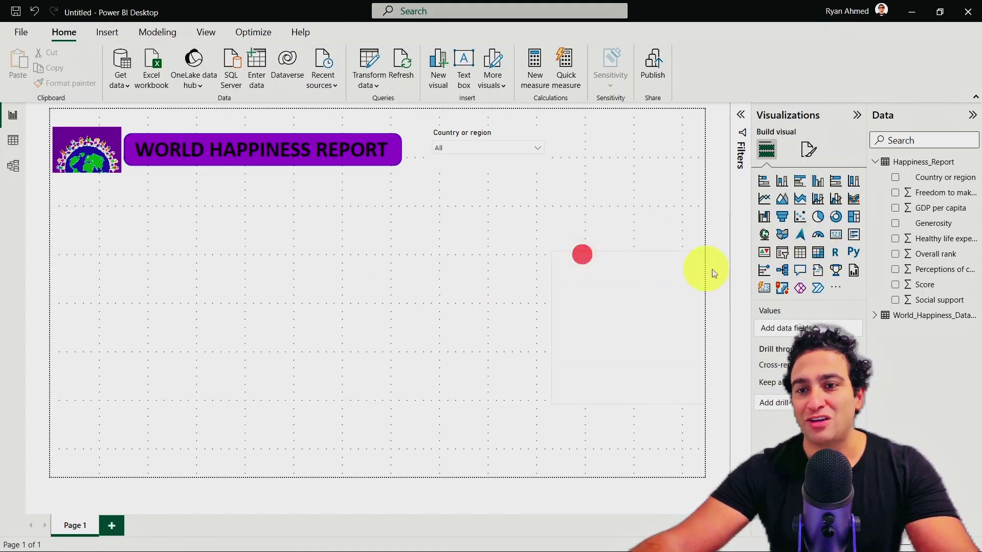
left_click(800, 270)
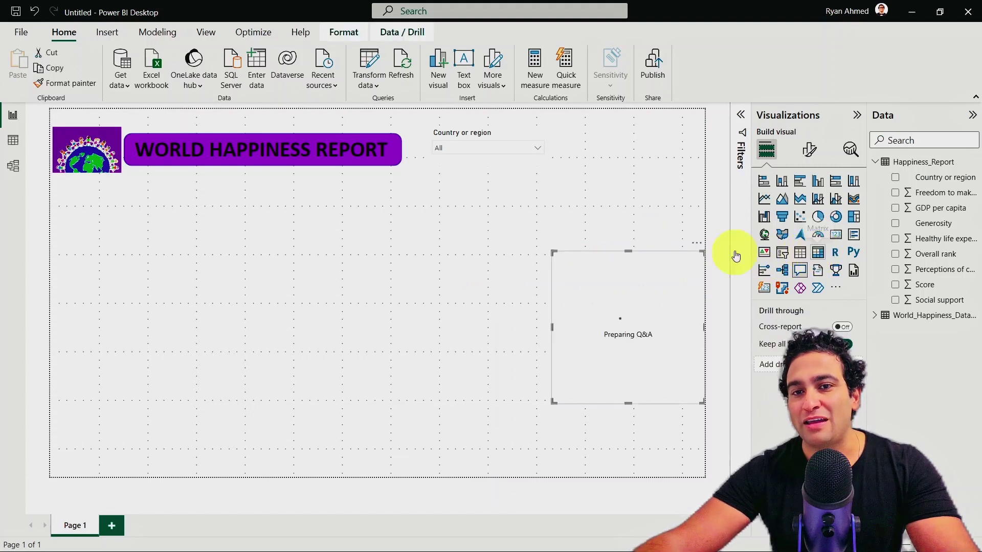
left_click(634, 214)
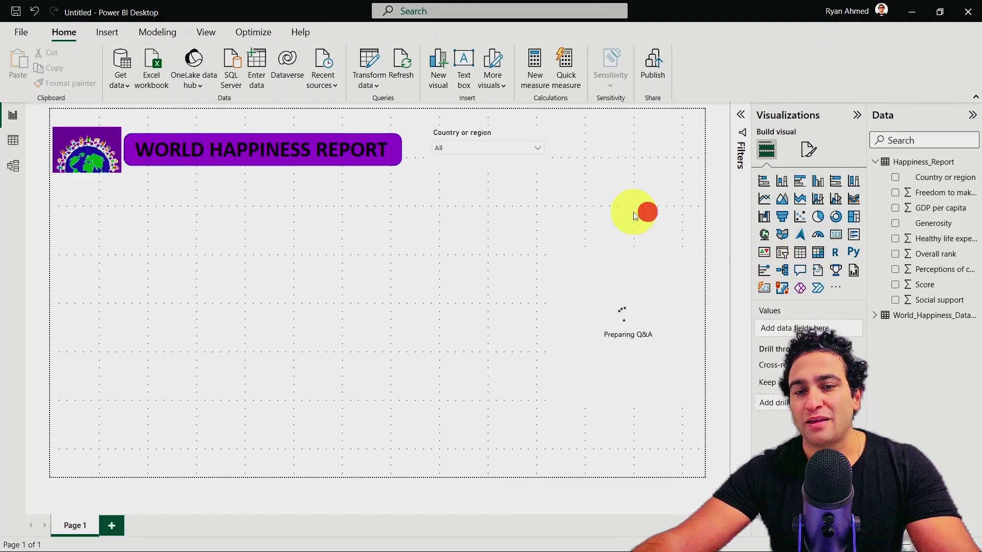
left_click(698, 248)
left_click(724, 256)
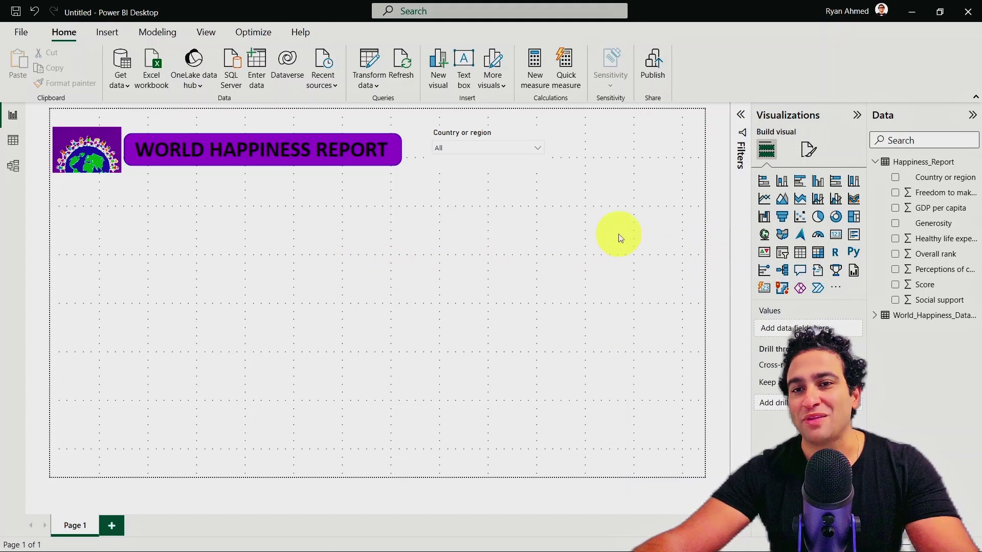
Insert a matrix visual with Country or region as its rows and Score as its values
left_click(819, 253)
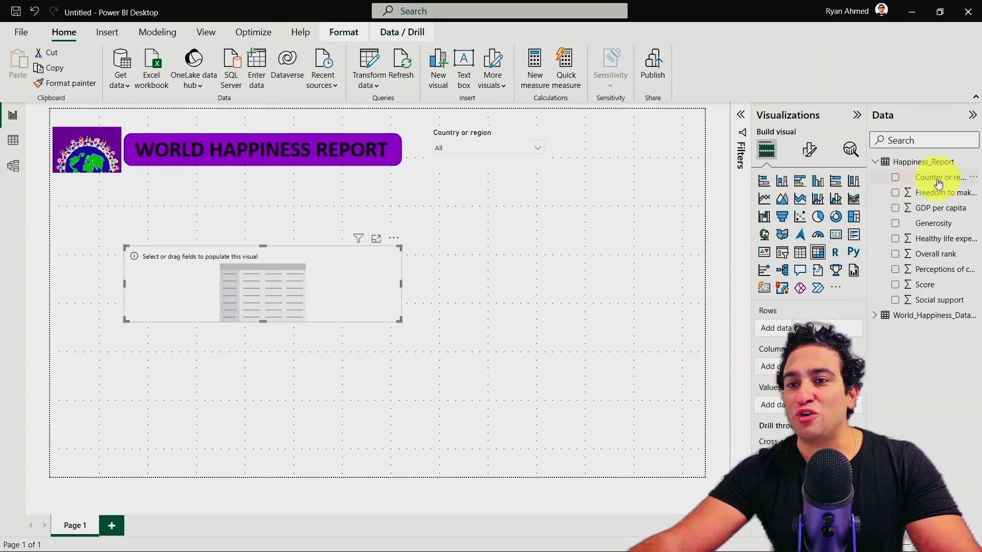
left_click_drag(938, 178, 818, 328)
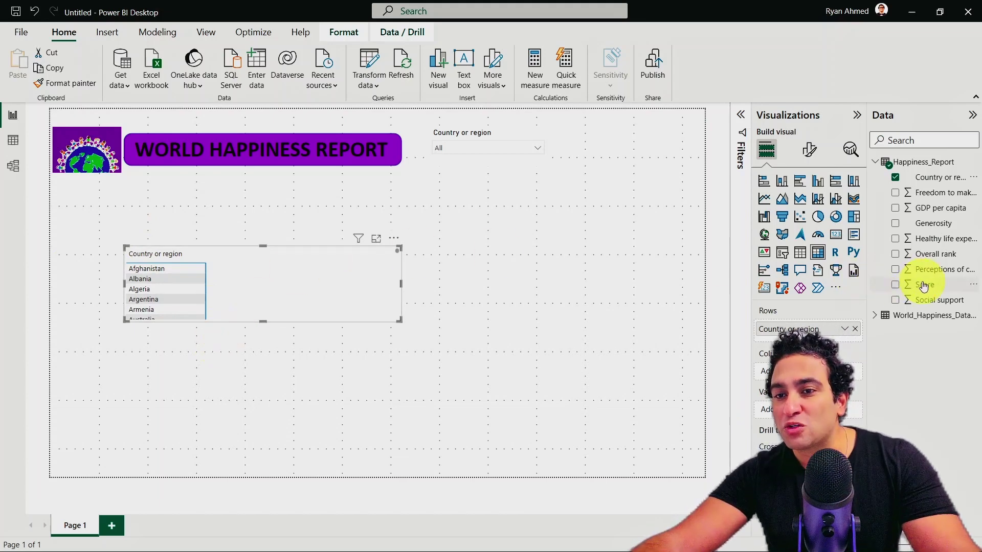
left_click_drag(922, 285, 798, 391)
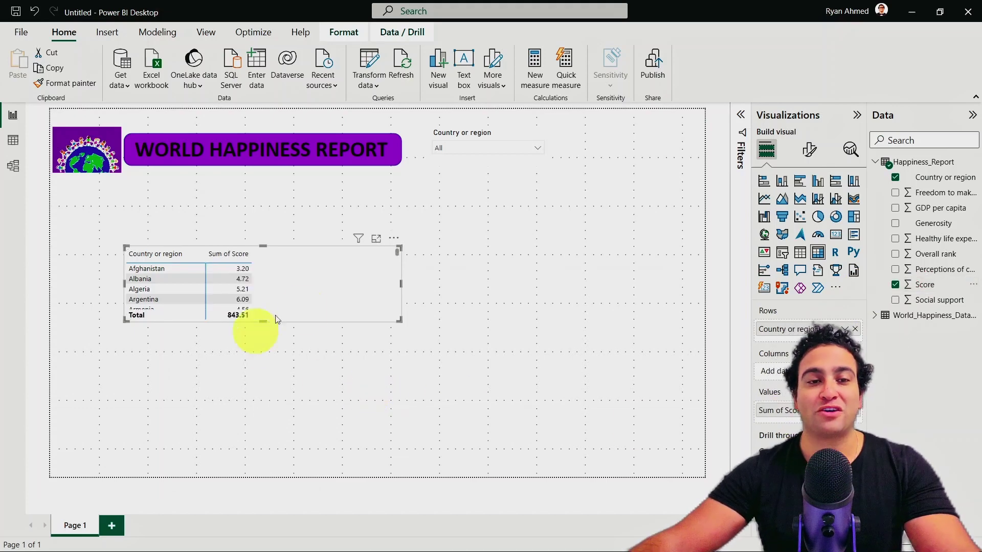
Resize the matrix to be taller and narrower, and move it beneath the globe image and report title
left_click_drag(397, 322, 304, 452)
left_click(261, 258)
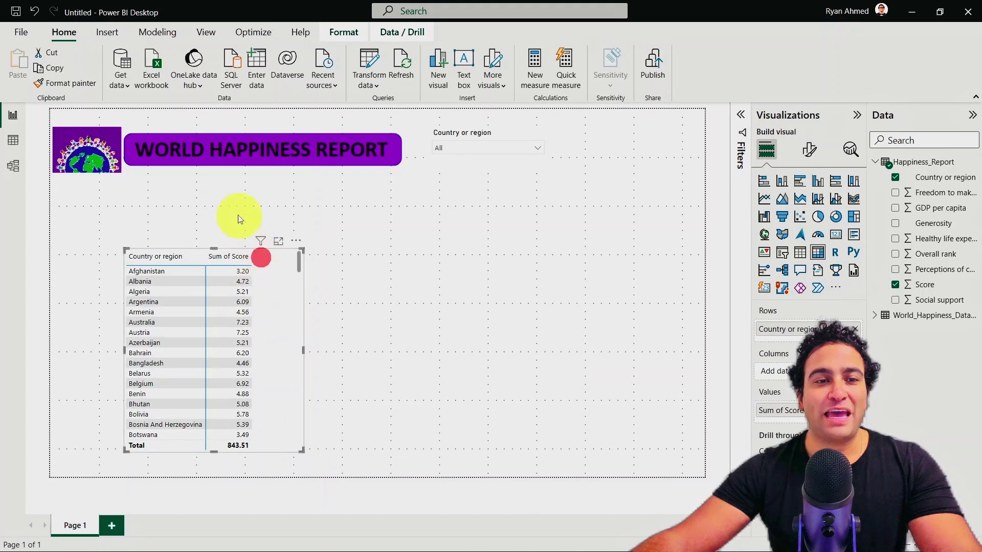
left_click(221, 253)
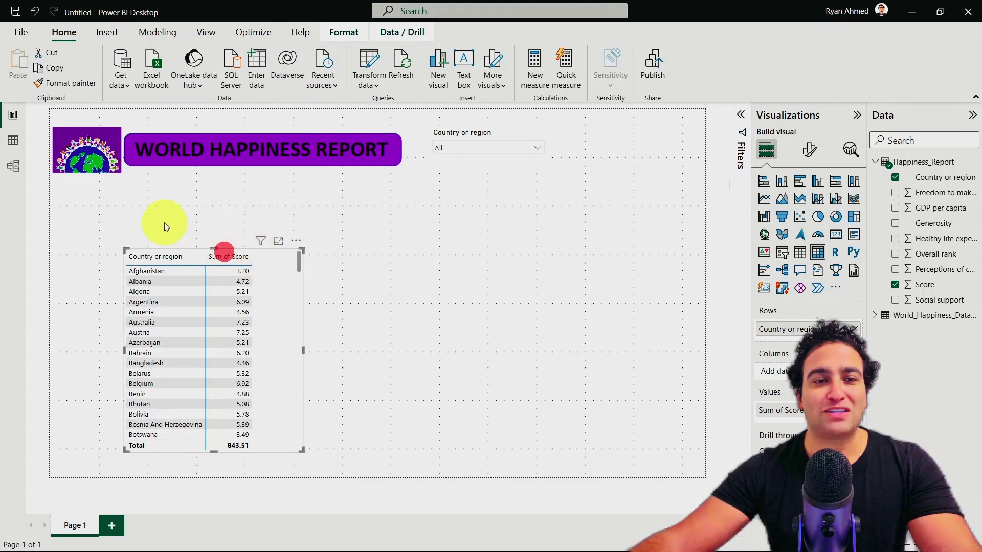
left_click_drag(281, 236, 225, 179)
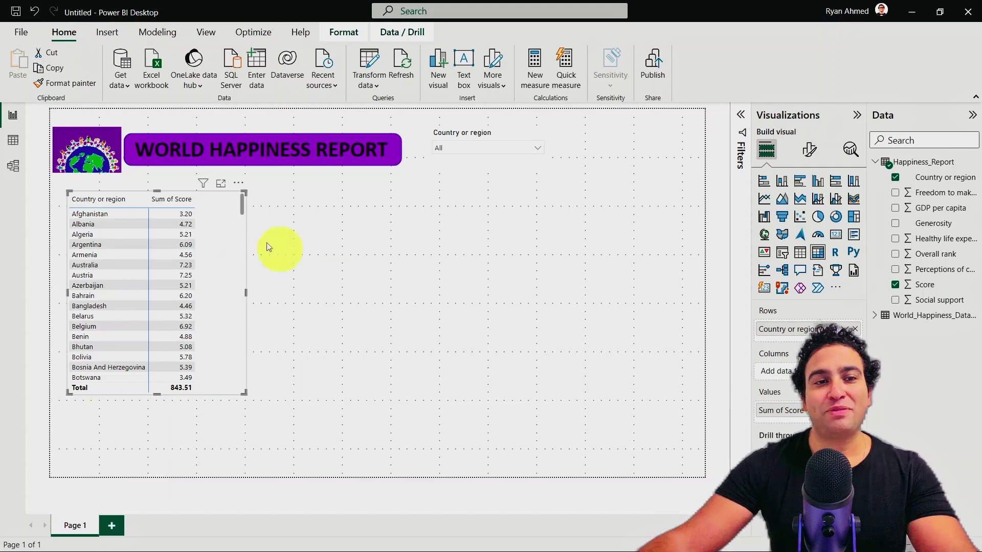
Sort the matrix by Sum of Score in descending order
left_click(172, 202)
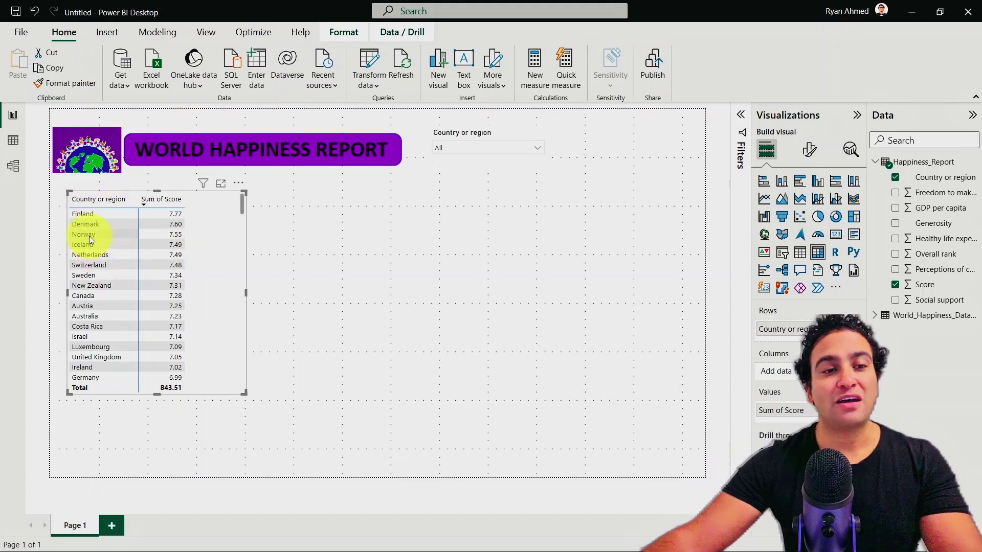
scroll(115, 274, "down", 15)
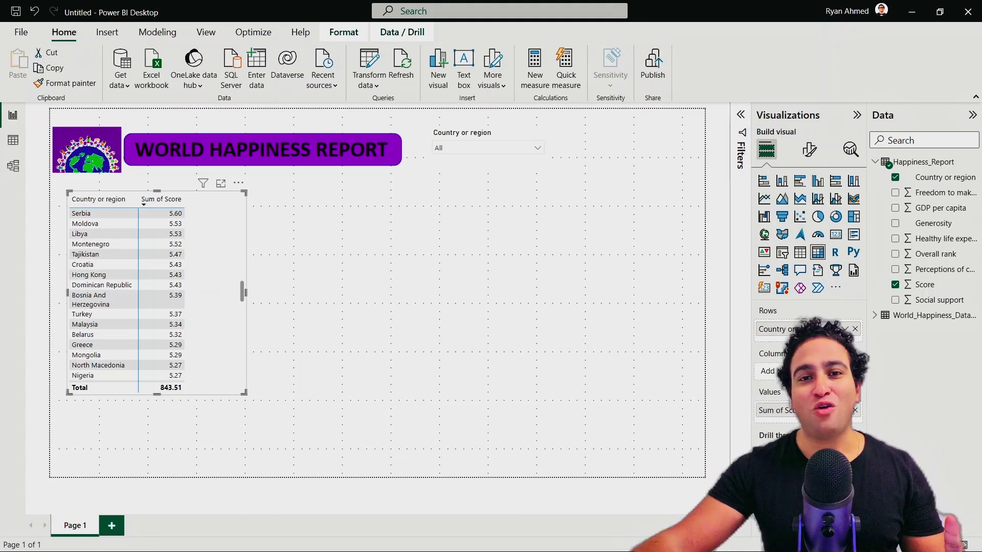
Test the country slicer on the matrix by filtering to Armenia, reselect all countries, and deselect the slicer
left_click(534, 152)
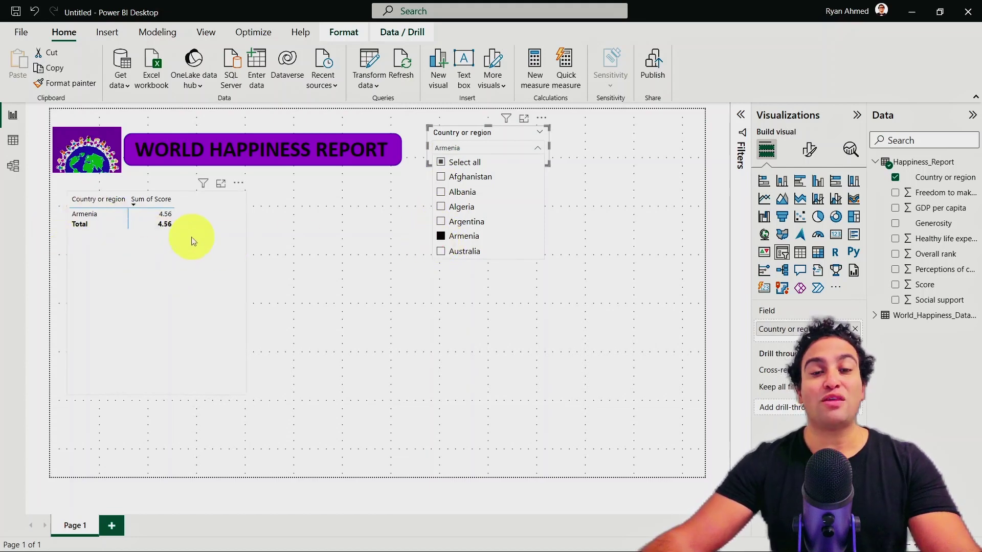
left_click(441, 162)
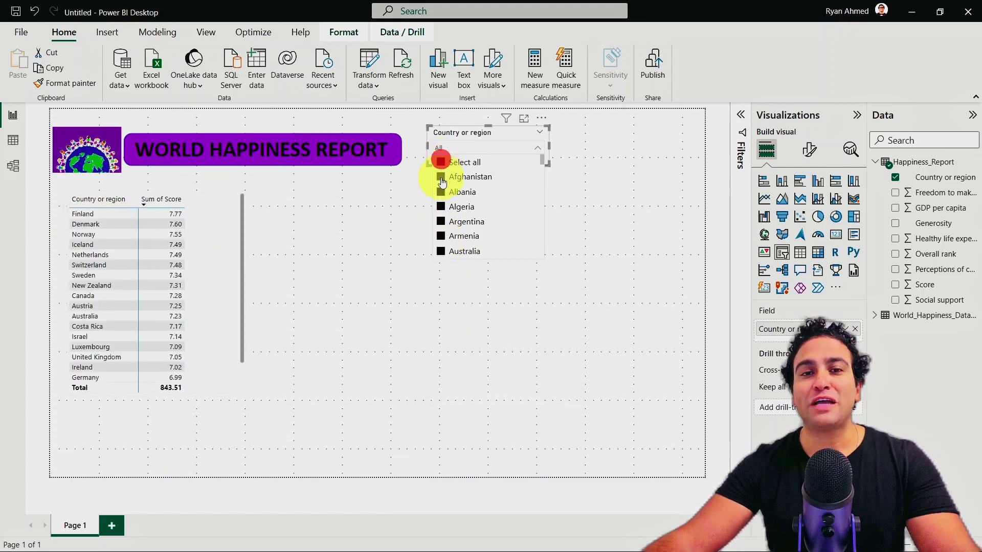
left_click(623, 197)
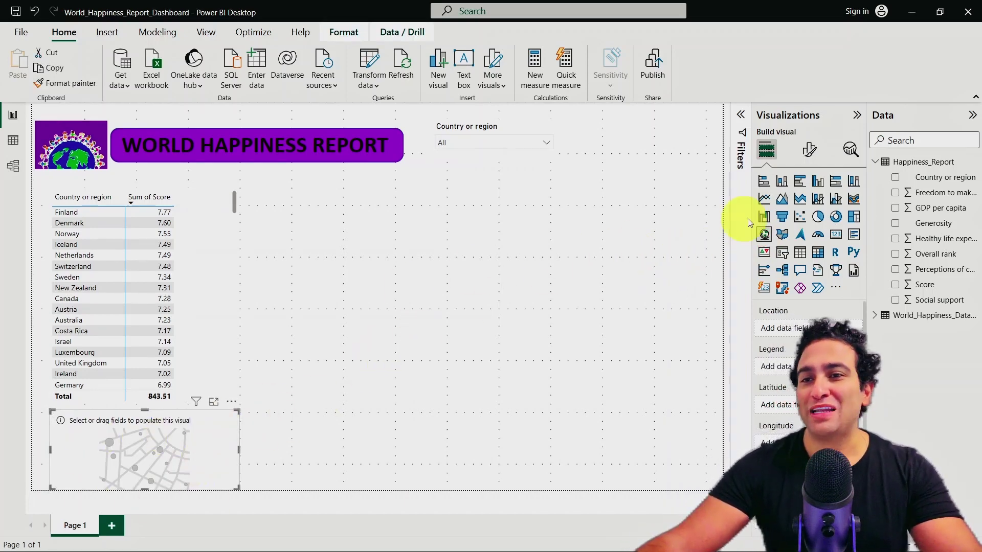
Set Country or region as the location of the map visual, shortening the matrix and enlarging the map beneath it
left_click_drag(941, 177, 159, 443)
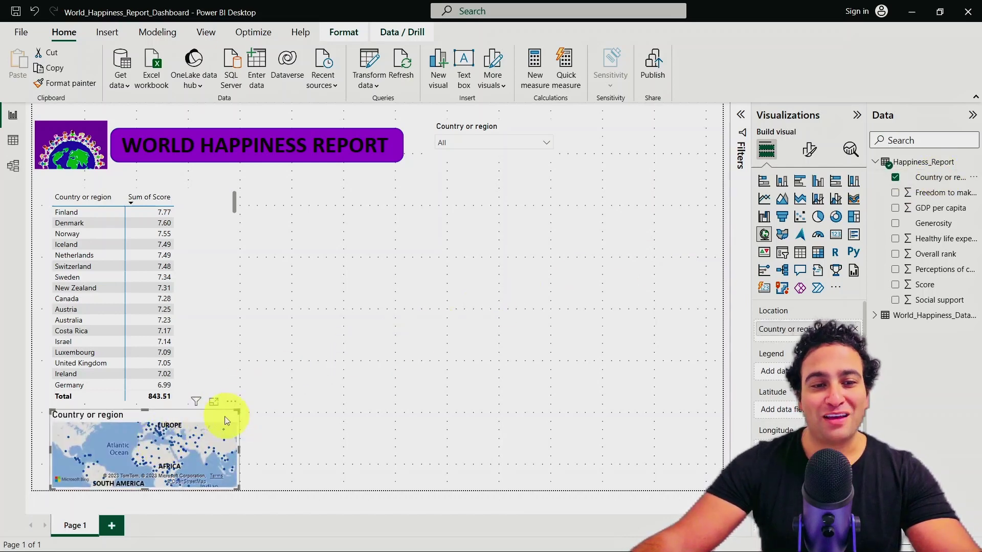
left_click_drag(237, 418, 237, 335)
left_click(225, 365)
left_click(182, 421)
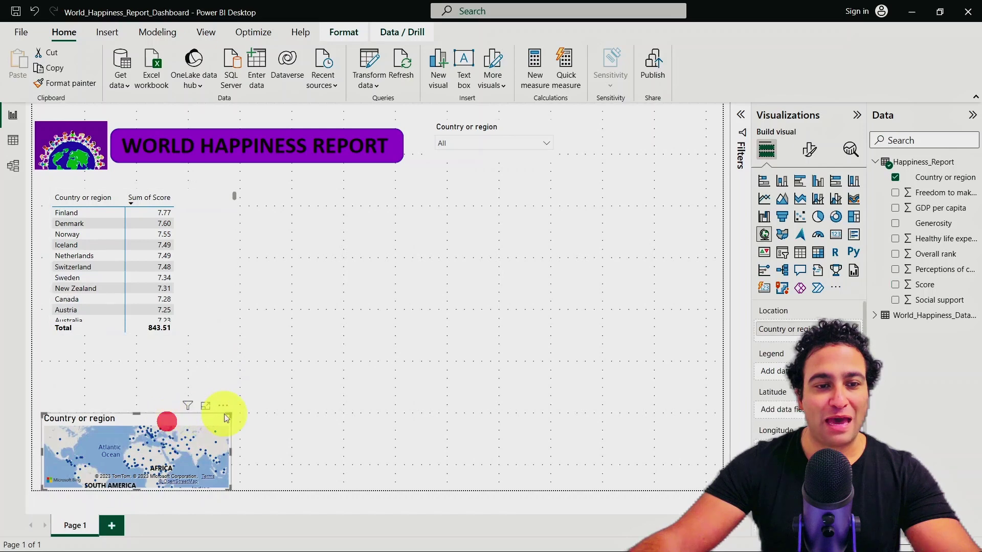
left_click_drag(234, 384, 257, 354)
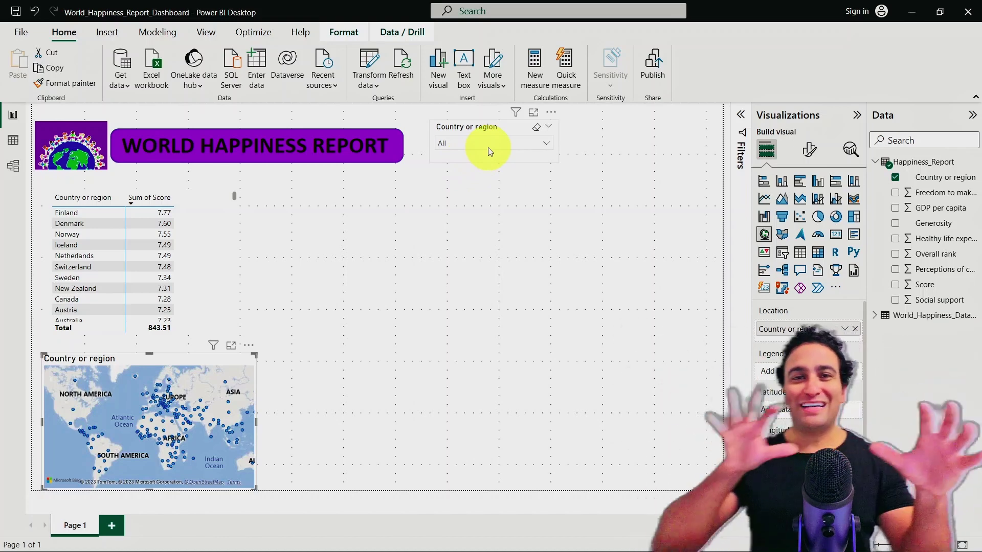
Test the slicer on the matrix and map by filtering to Australia and to Austria, clearing each selection
left_click(508, 149)
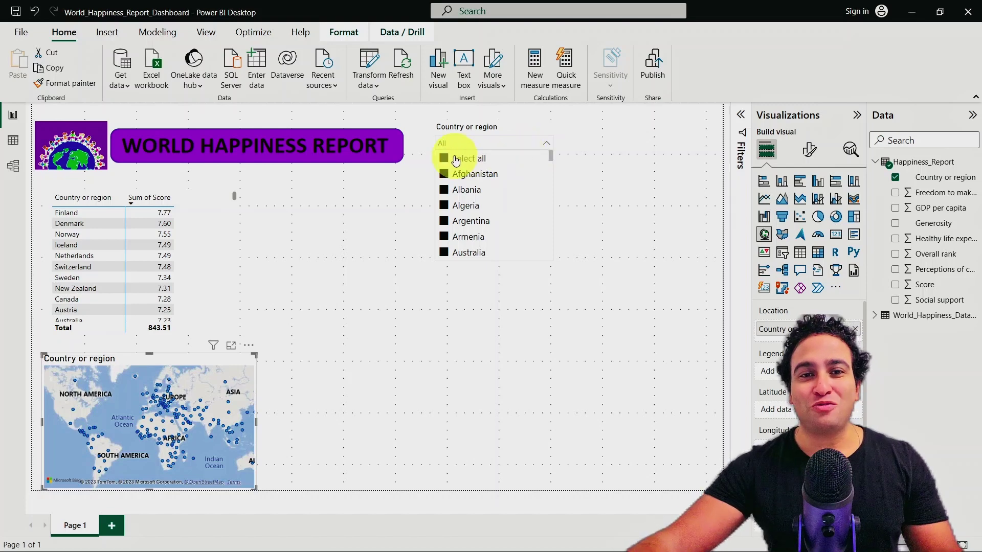
left_click(448, 159)
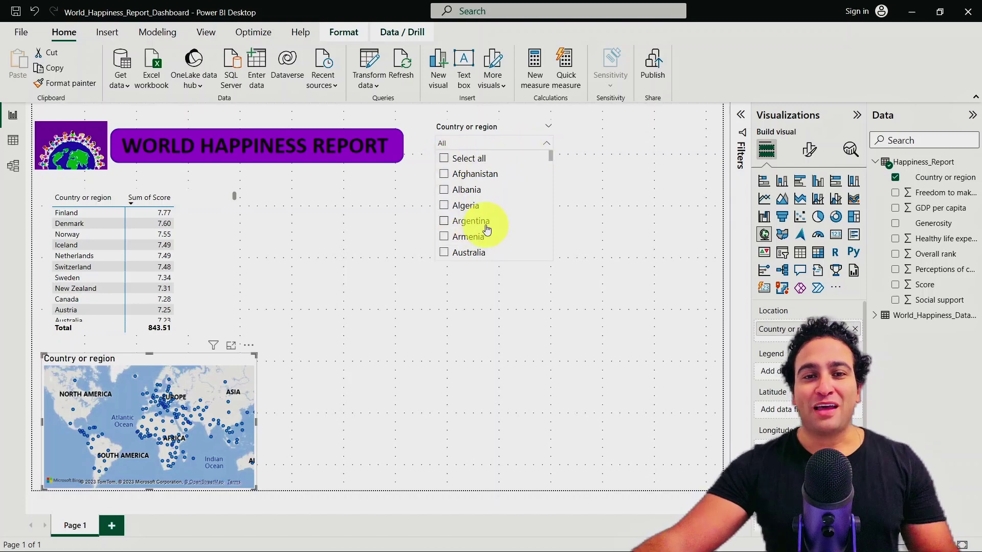
scroll(473, 238, "down", 1)
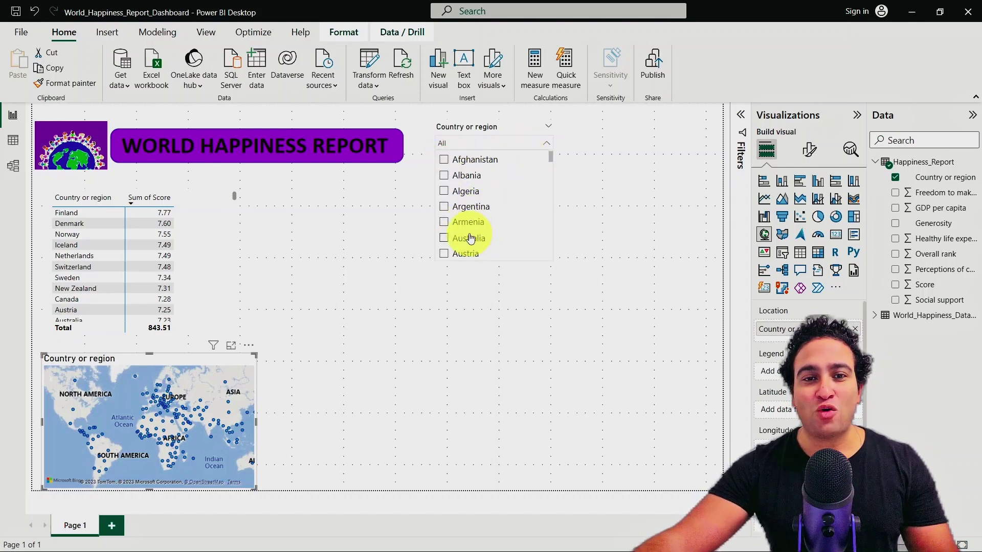
left_click(442, 237)
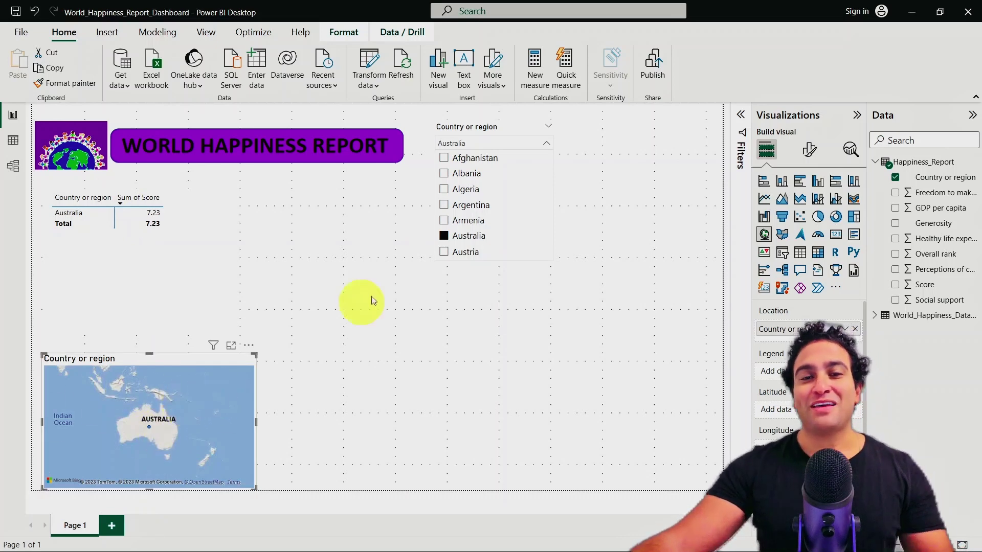
left_click(443, 236)
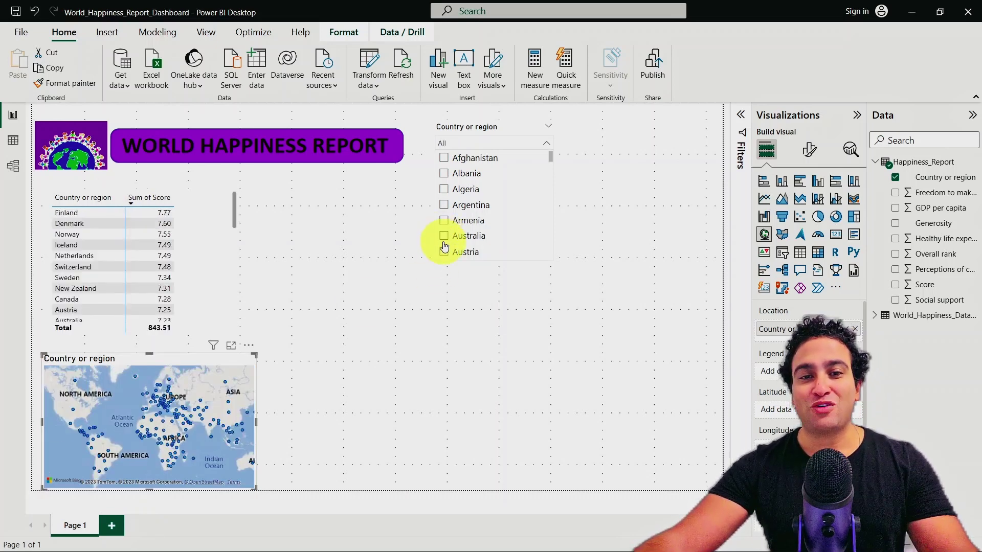
left_click(444, 252)
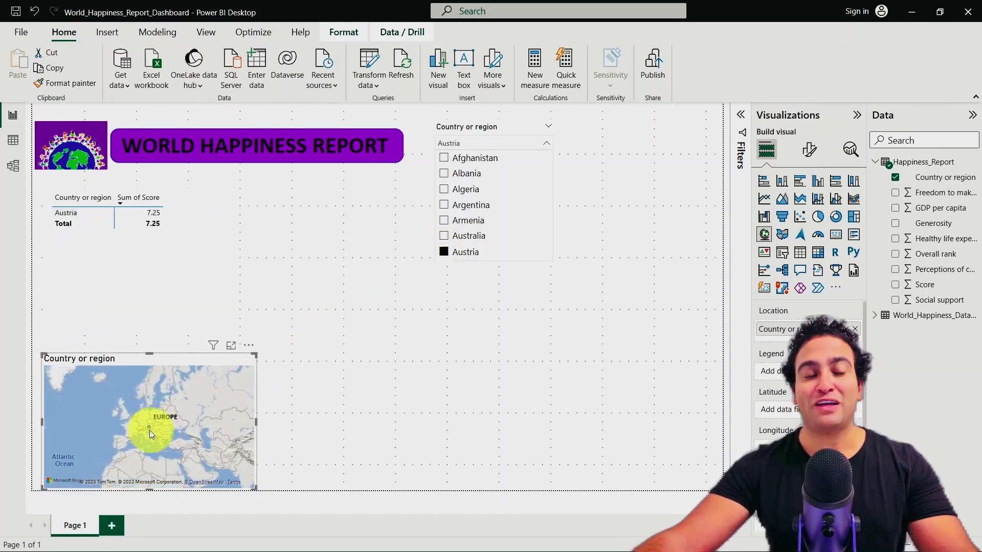
mouse_move(148, 428)
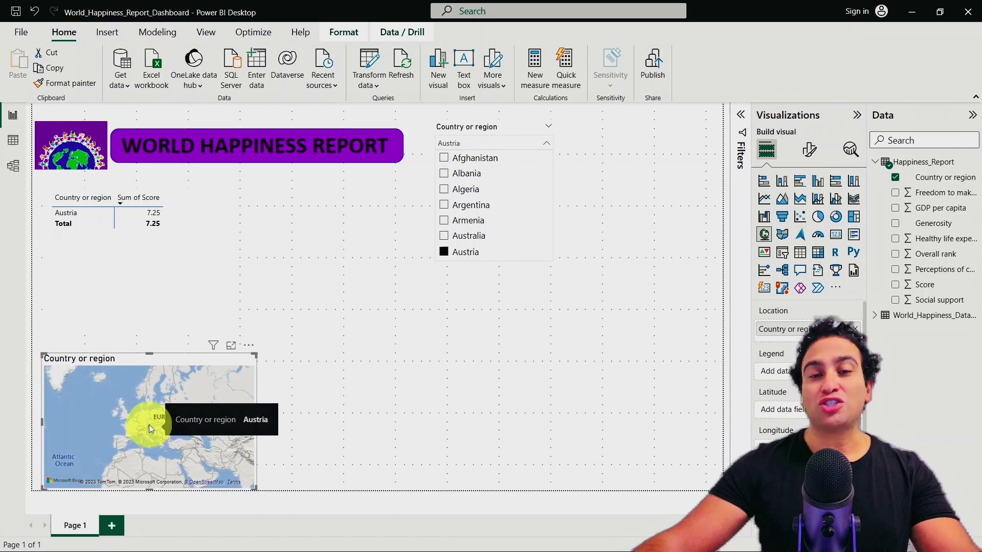
left_click(443, 260)
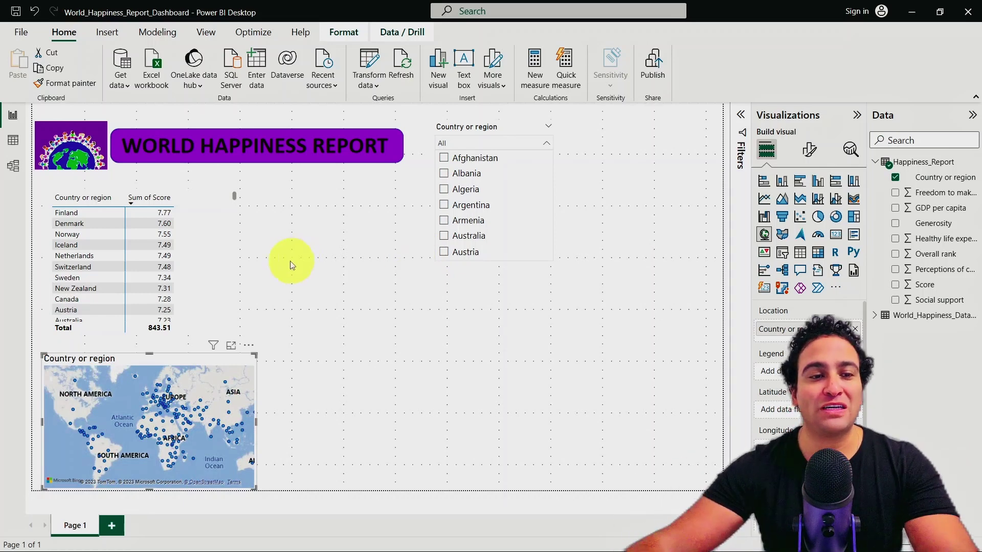
Switch the matrix's Sum of Score sorting to ascending and back to descending
left_click(151, 201)
left_click(146, 203)
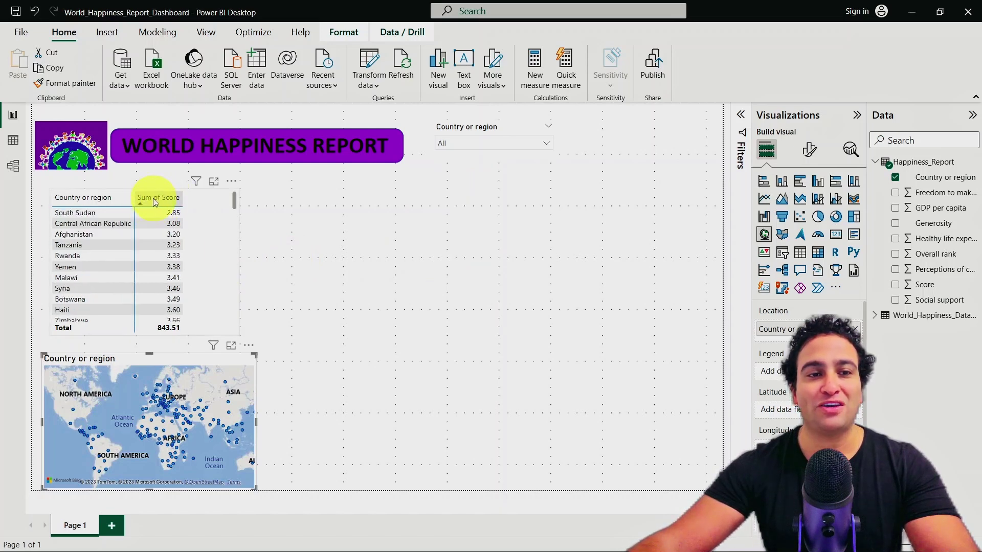
right_click(149, 199)
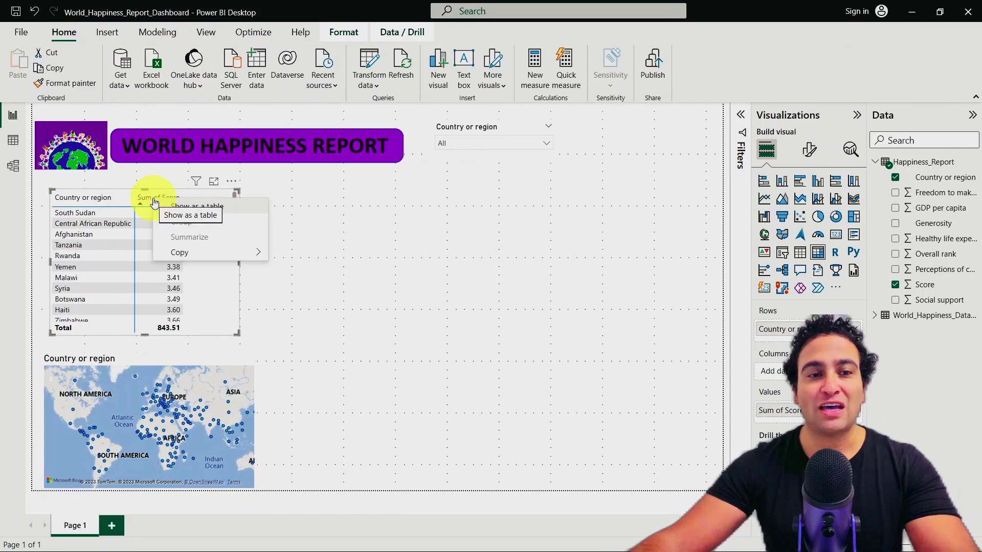
left_click(146, 200)
left_click(149, 201)
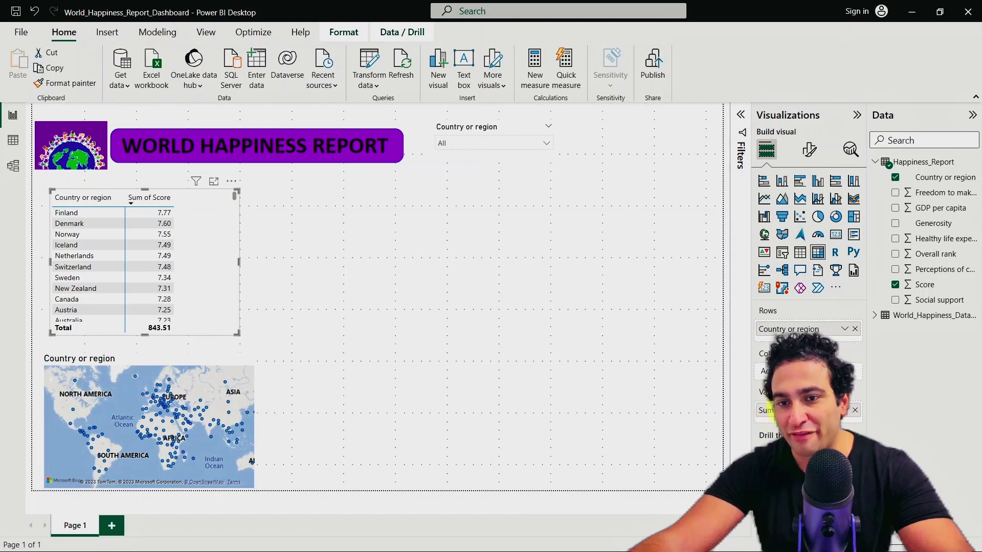
Rename the matrix's Sum of Score value to "Happiness Score" for this visual
left_click(847, 412)
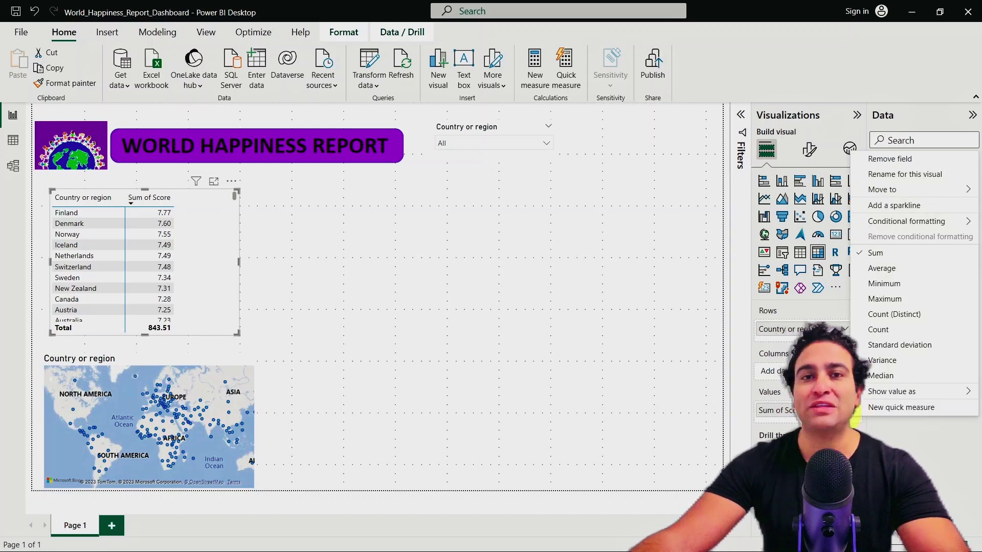
left_click(931, 175)
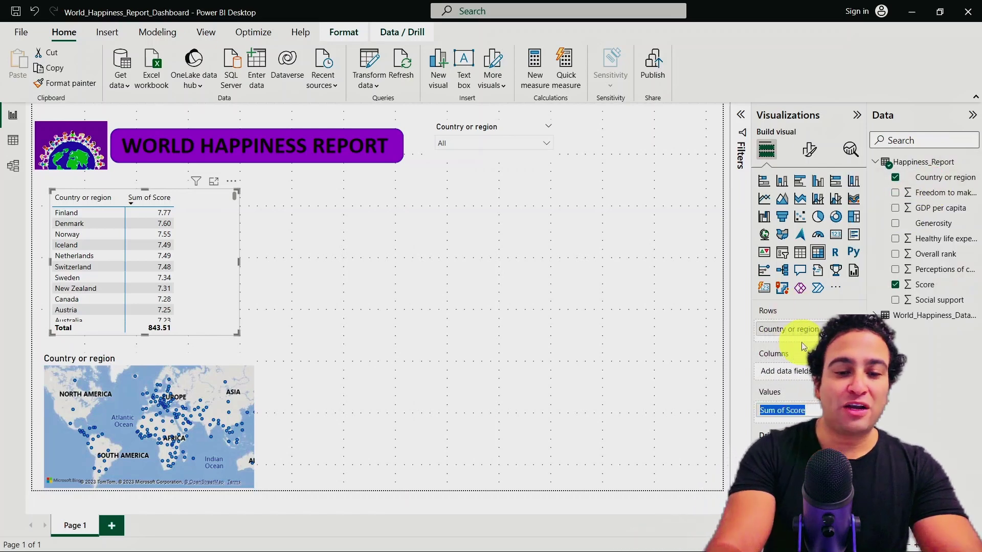
type("Happiness Score")
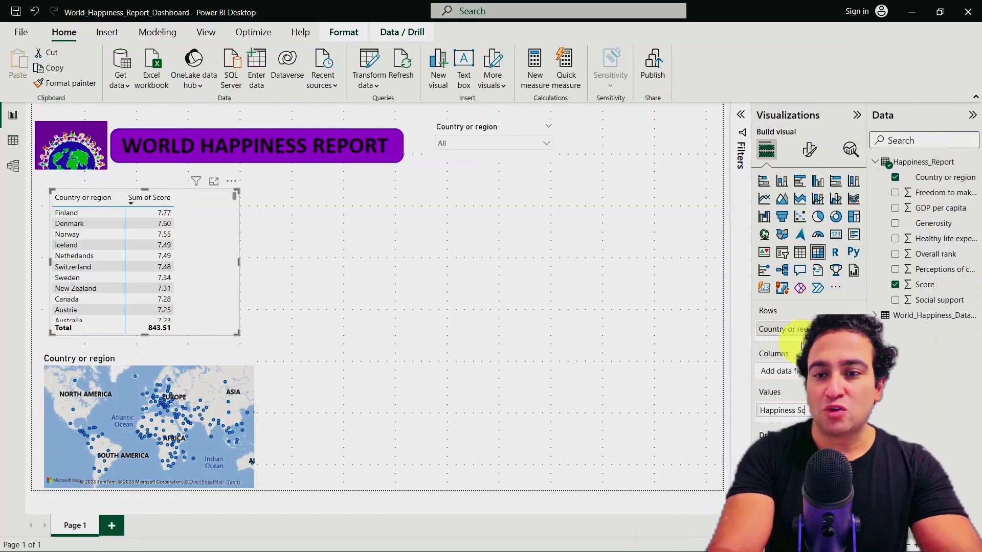
key("Return")
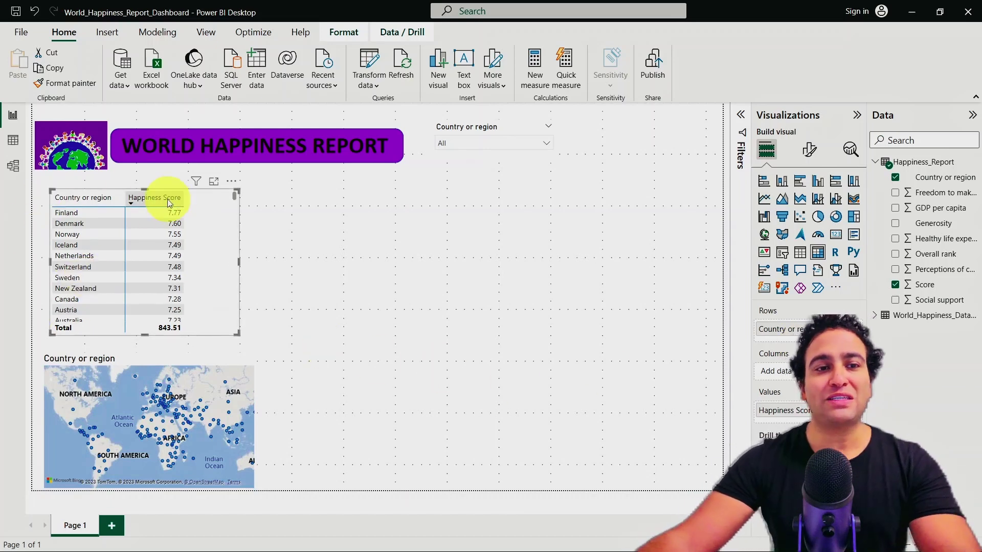
Select the Country or region map and open its title formatting settings
left_click(175, 363)
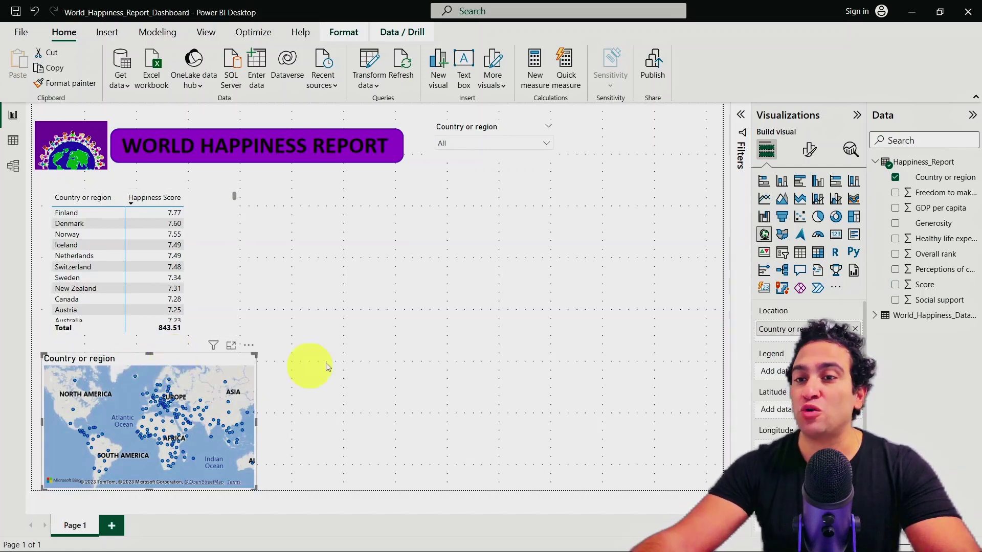
left_click(810, 152)
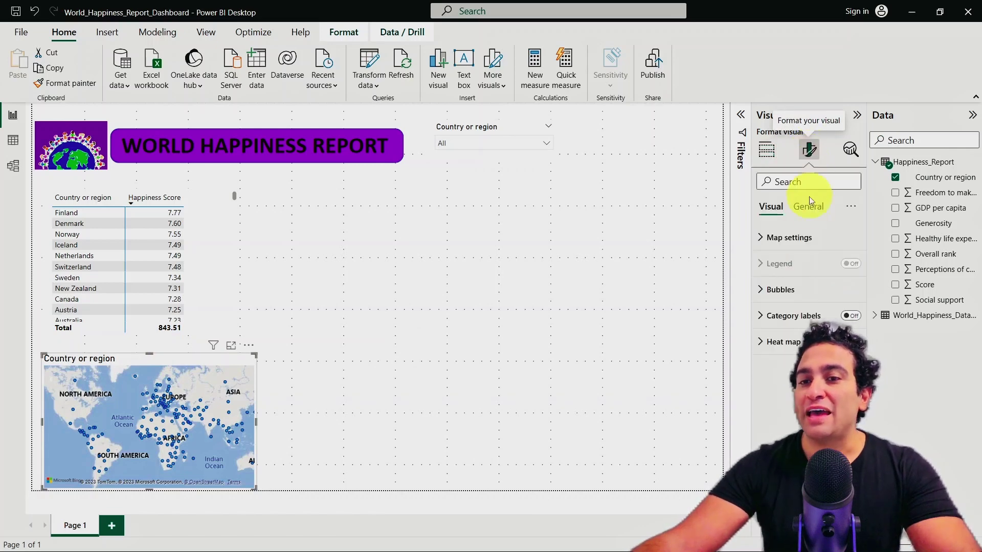
left_click(813, 206)
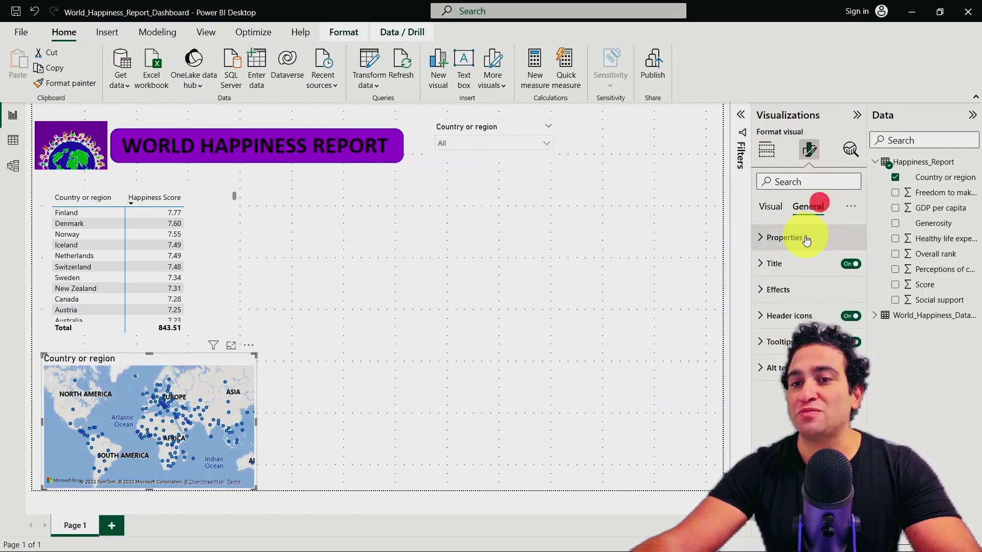
left_click(788, 265)
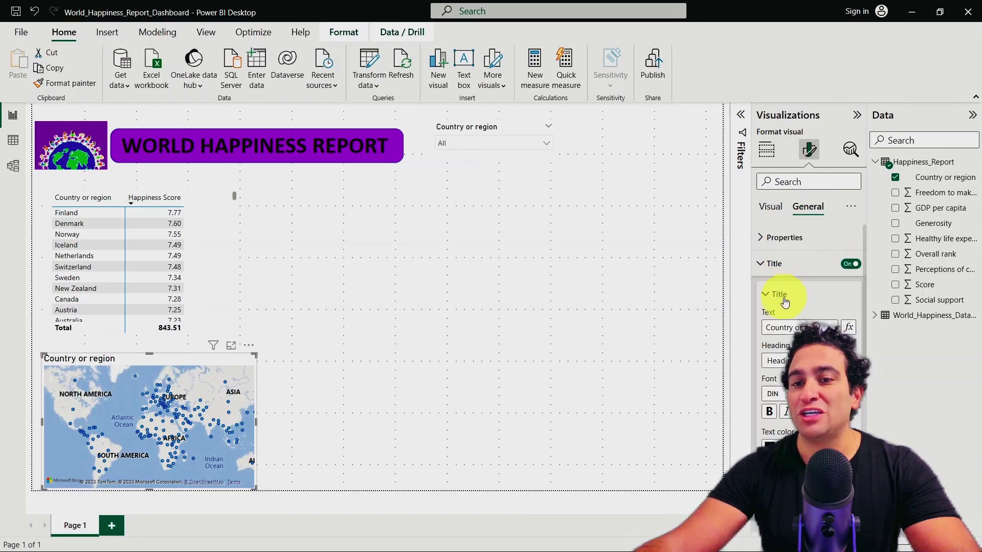